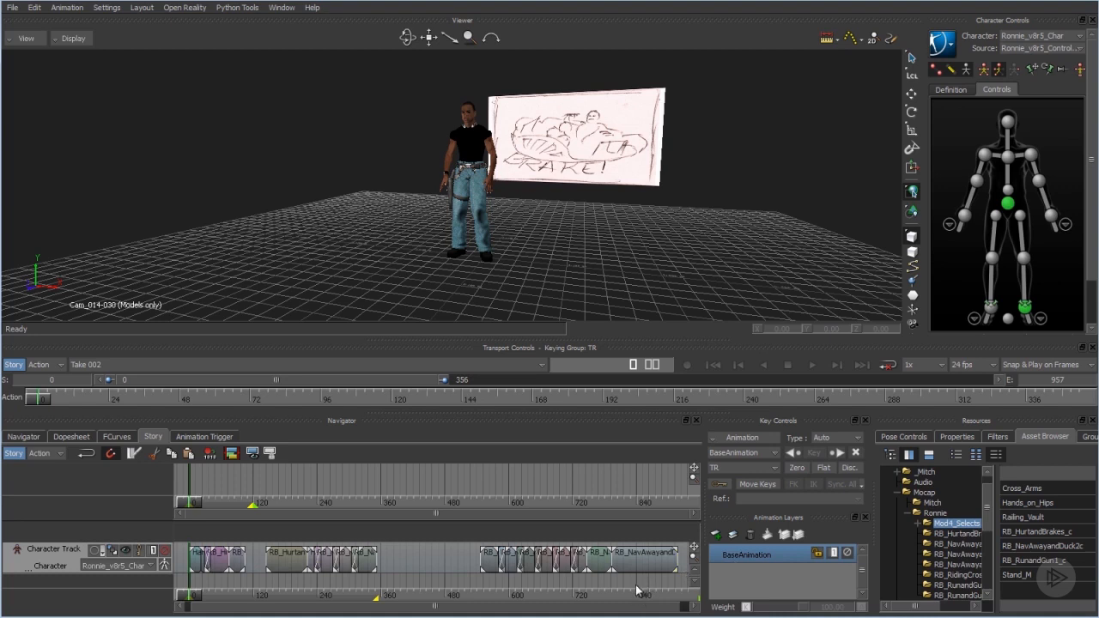
Create a new take, Take 003, and copy the data from the current take into it.
click(109, 364)
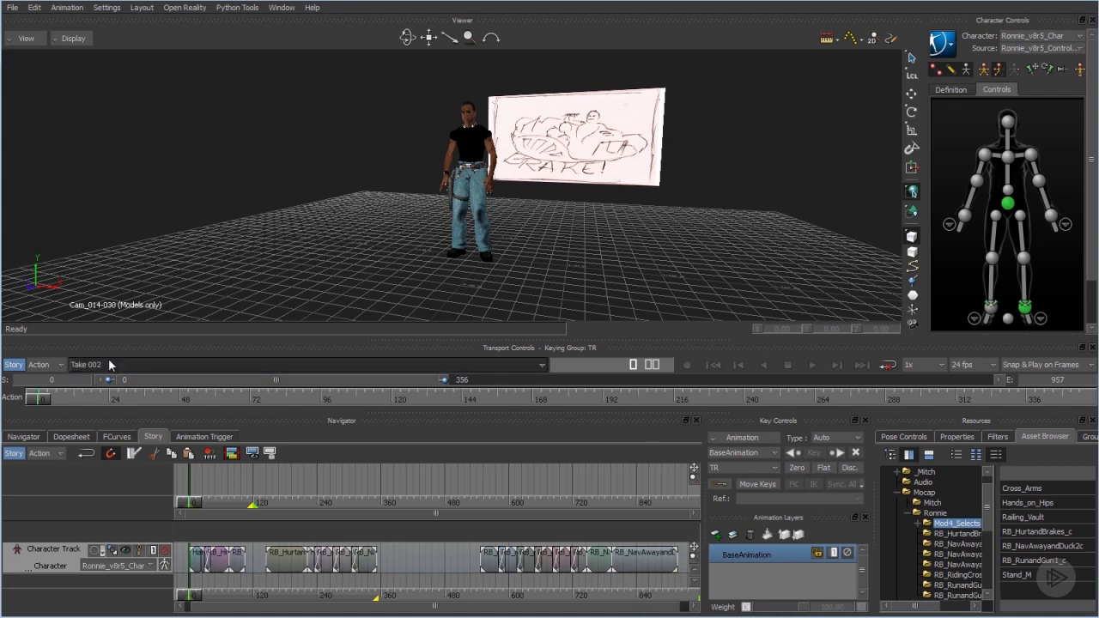
click(113, 399)
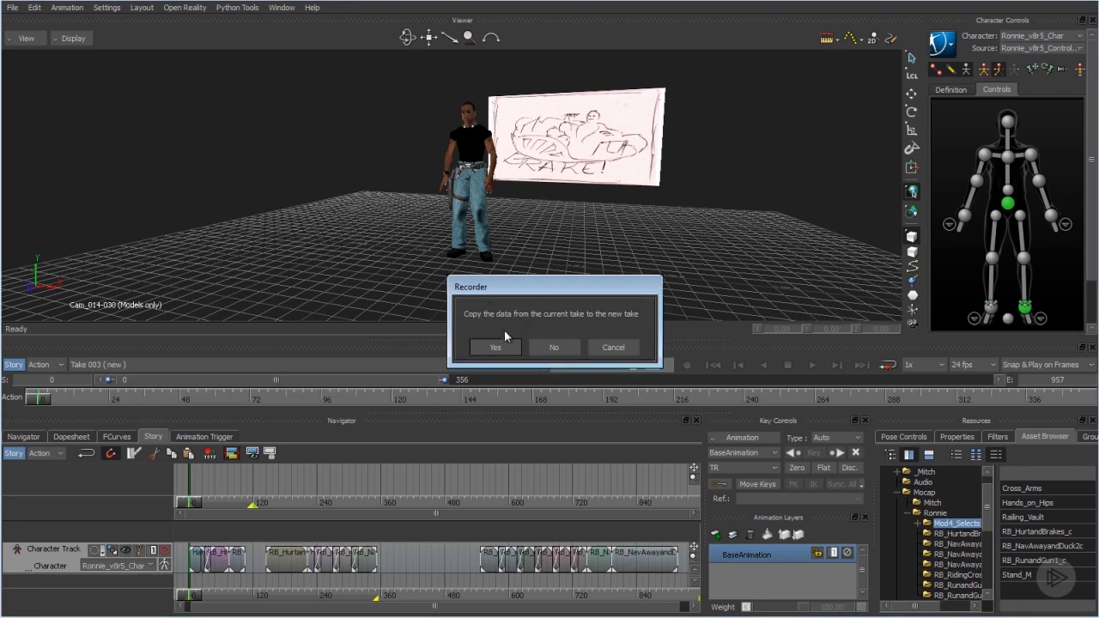
click(495, 347)
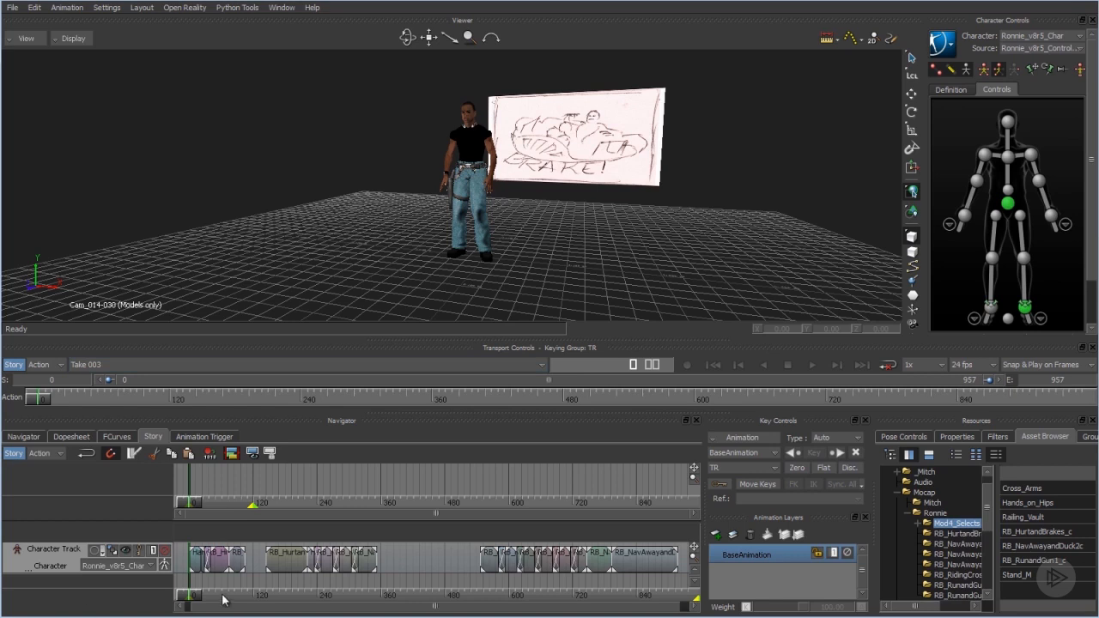
Select all clips on the Character Track and plot the whole scene to the current take at 24 FPS, keeping the Unroll rotation filter.
drag(193, 584, 645, 564)
right_click(645, 564)
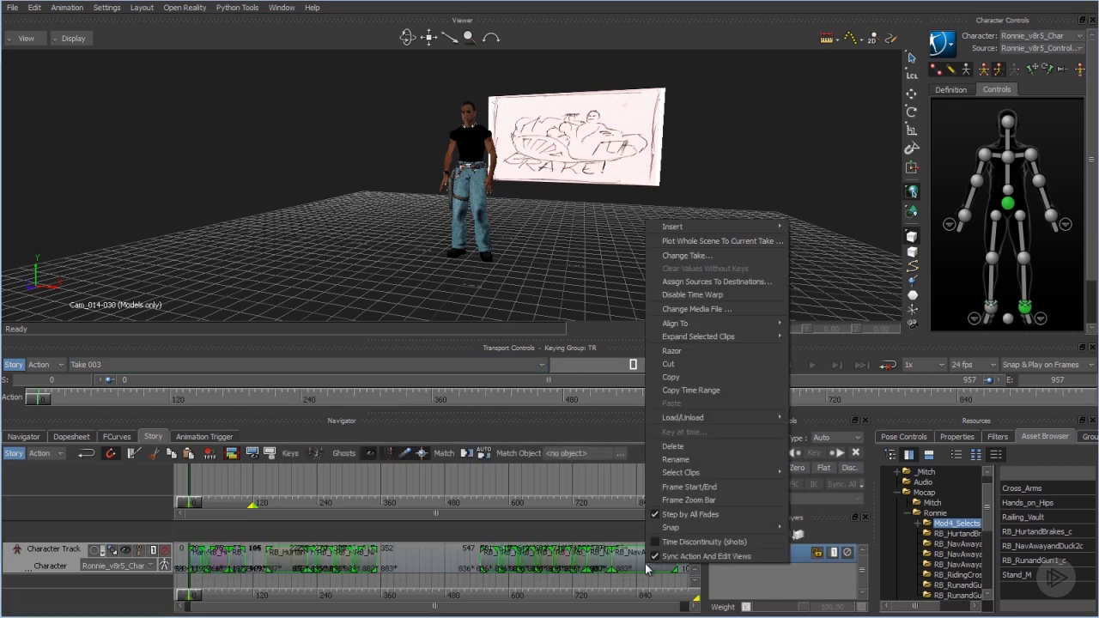
click(692, 246)
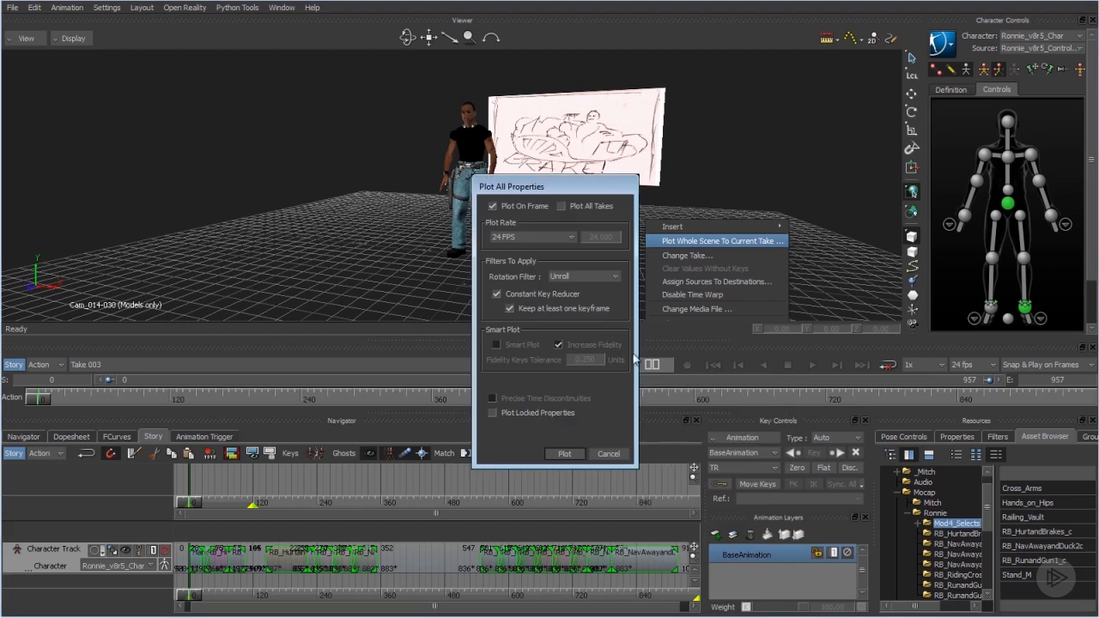
click(556, 455)
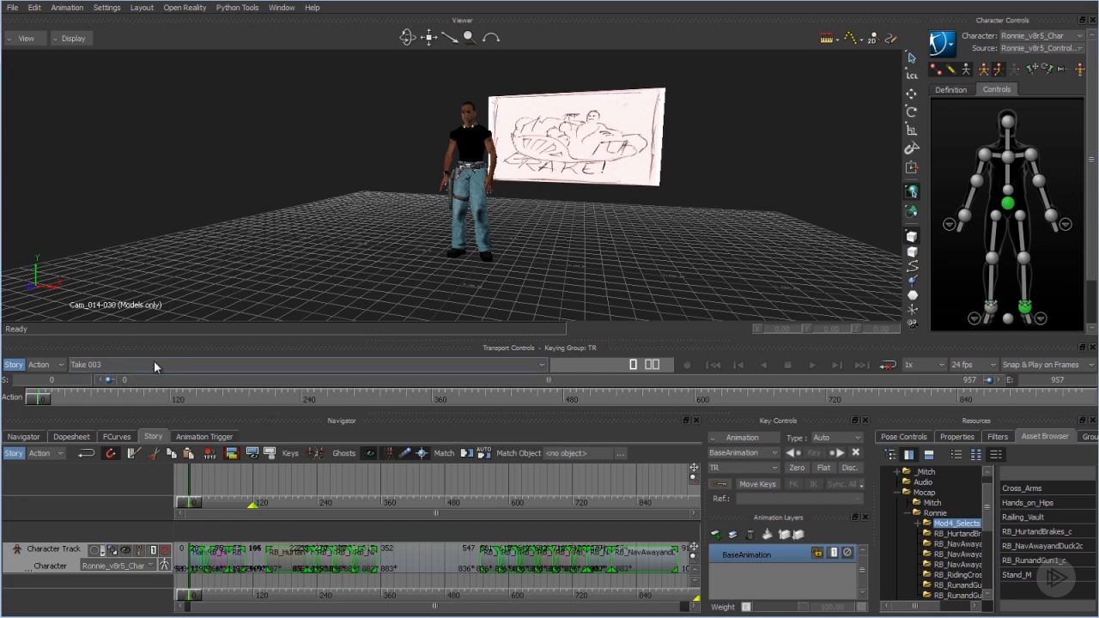
Select the scene camera Cam_014-030 and narrow the timeline to frames 0–282 to show its plotted keys in Take 003.
click(17, 437)
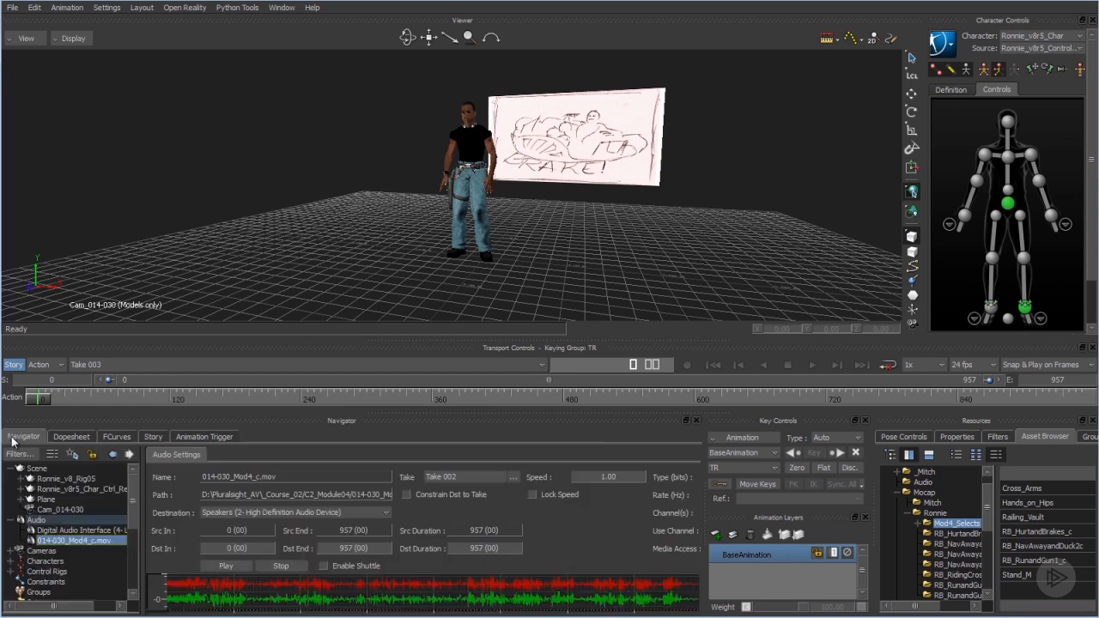
click(67, 509)
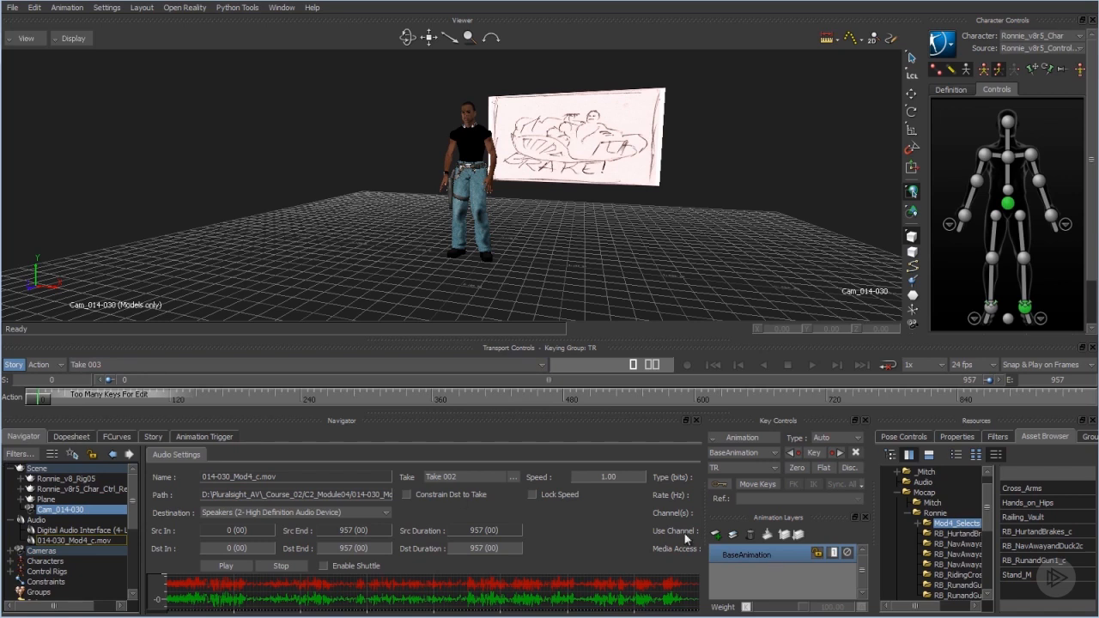
drag(989, 380, 378, 357)
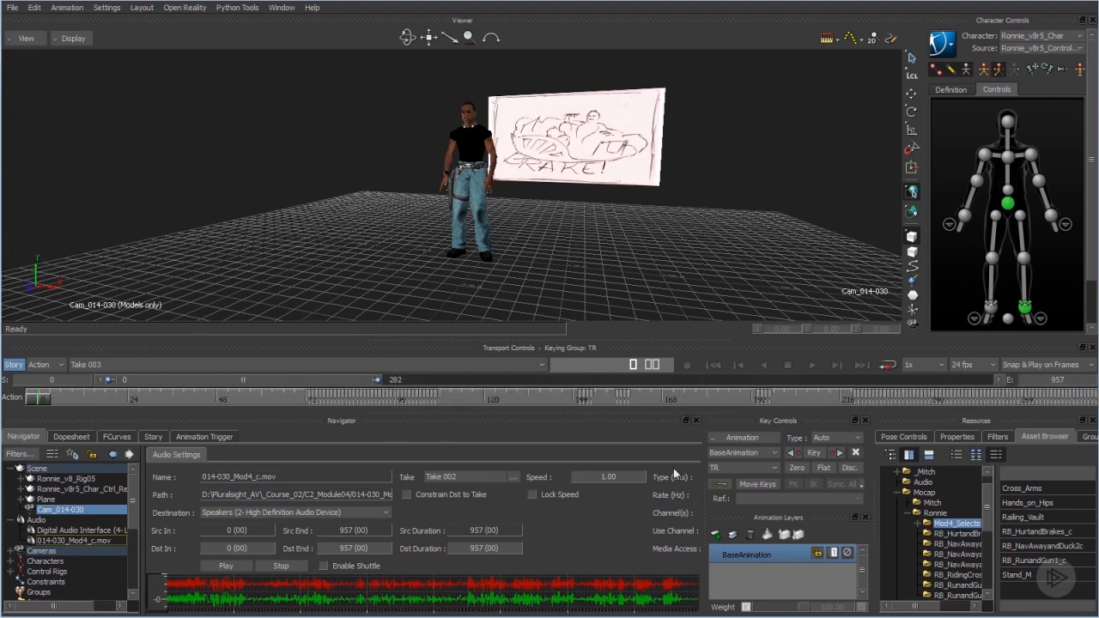
Switch to Take 002, select the camera's keys from frame 74 to 338, and go to frame 74.
click(244, 364)
click(86, 388)
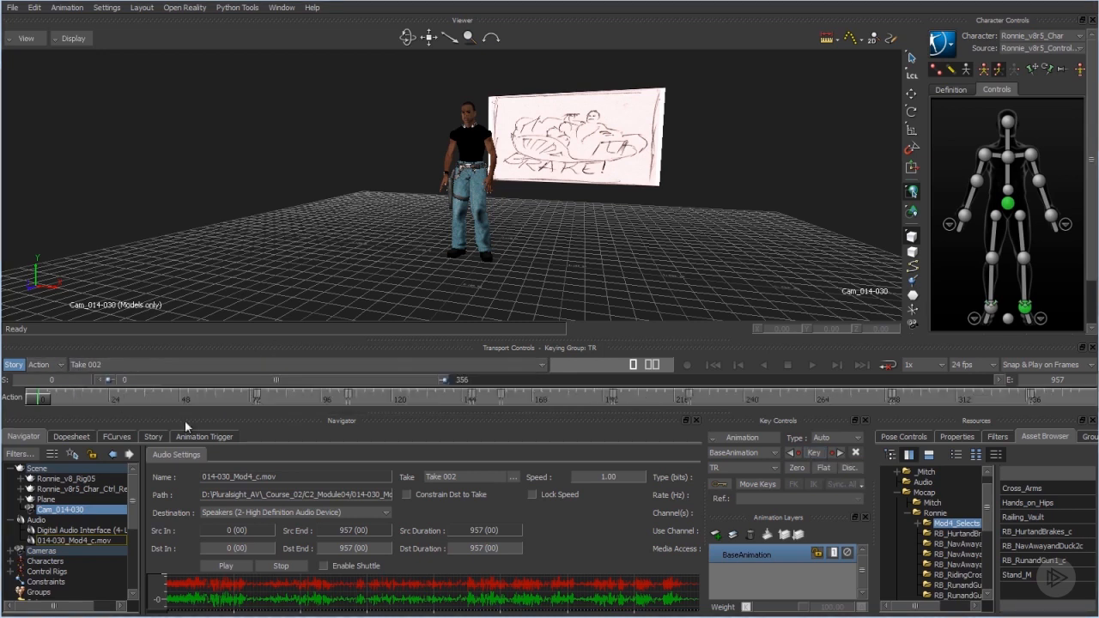
shift+drag(257, 396, 1030, 400)
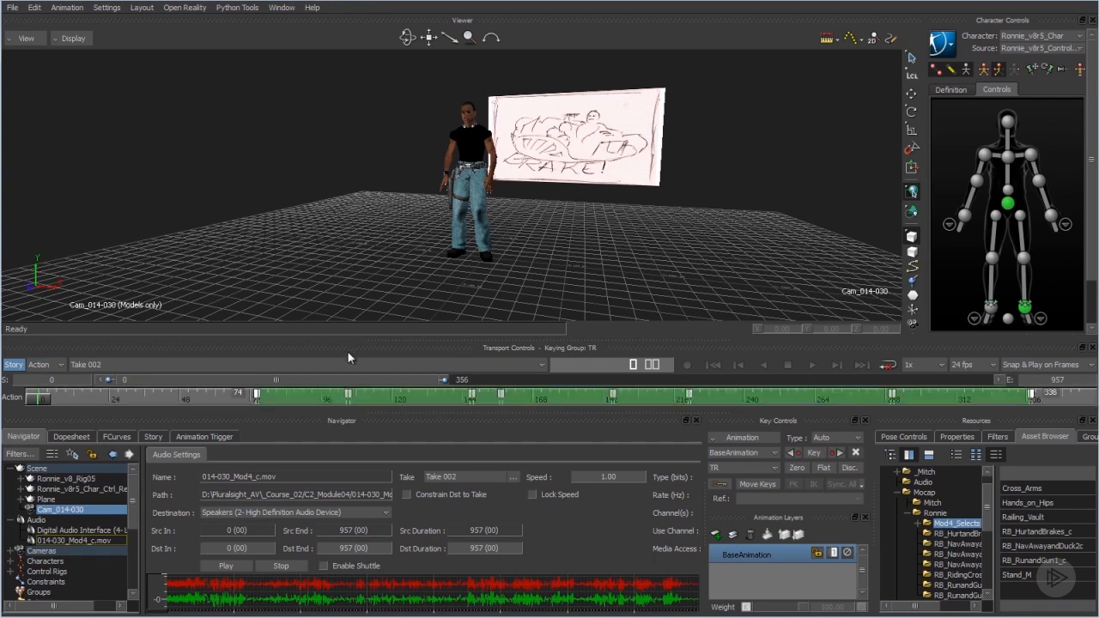
mouse_move(348, 379)
mouse_down()
mouse_move(756, 417)
mouse_move(507, 400)
mouse_move(721, 373)
mouse_move(124, 377)
mouse_move(686, 375)
mouse_move(348, 383)
mouse_up()
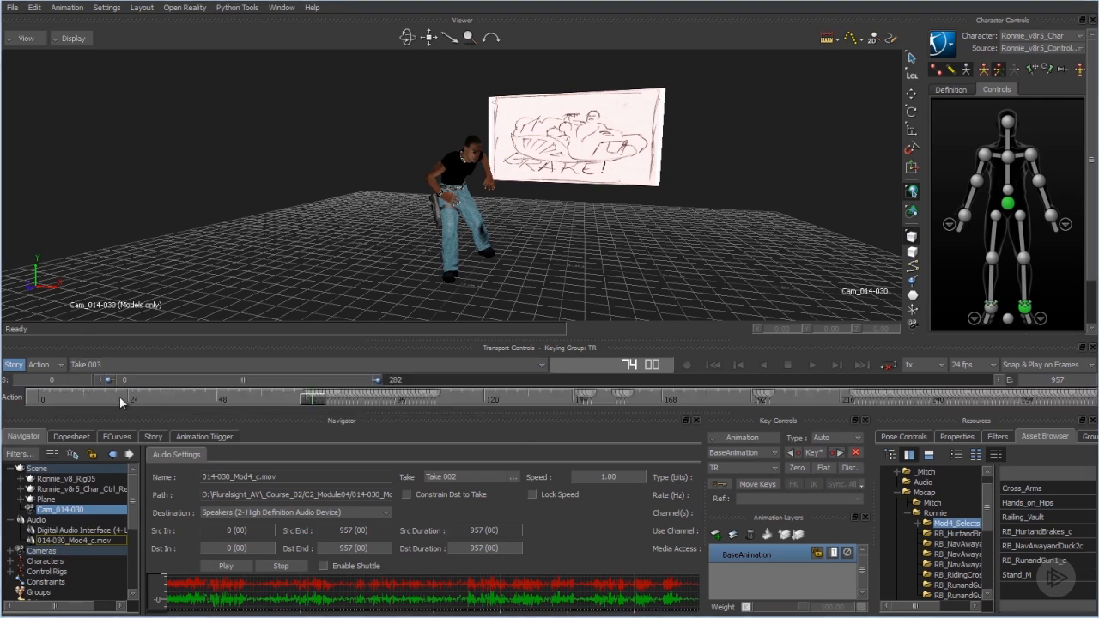
Delete all of the selected camera's plotted keys in Take 003.
right_click(177, 401)
click(217, 517)
key(Delete)
drag(285, 382, 810, 393)
key(Delete)
right_click(354, 393)
click(392, 509)
key(Delete)
right_click(286, 396)
click(325, 512)
key(Delete)
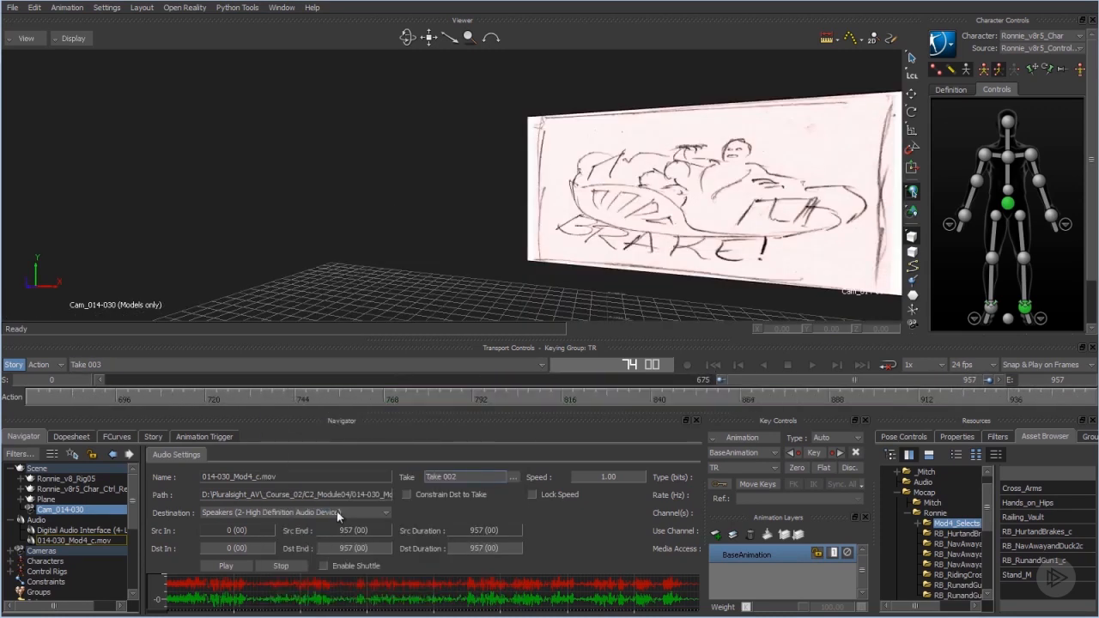
drag(859, 381, 263, 383)
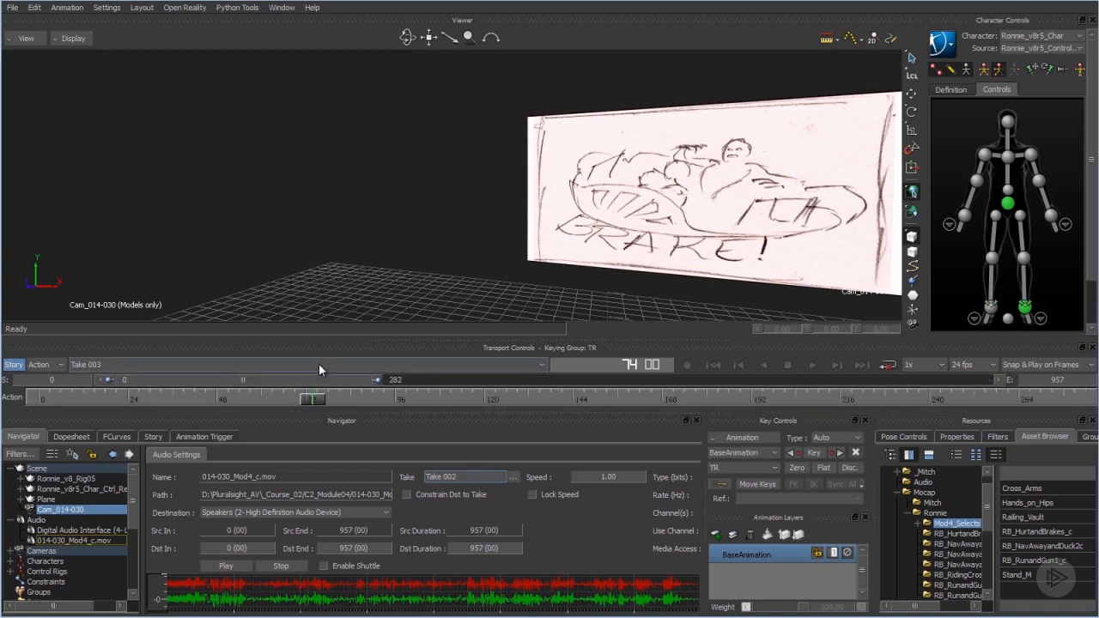
click(174, 366)
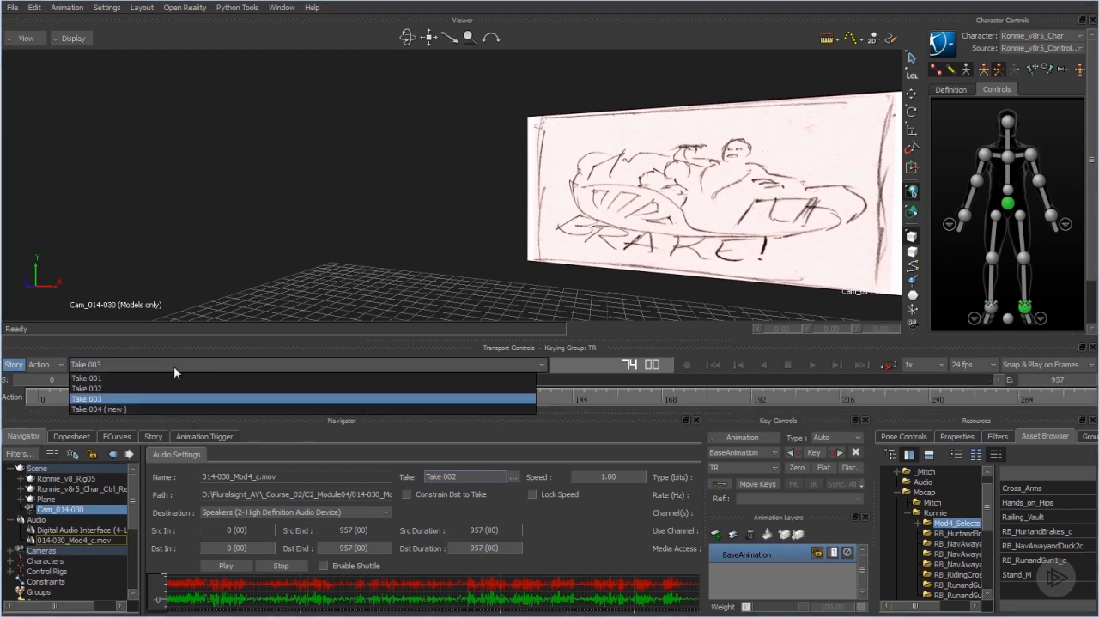
click(132, 387)
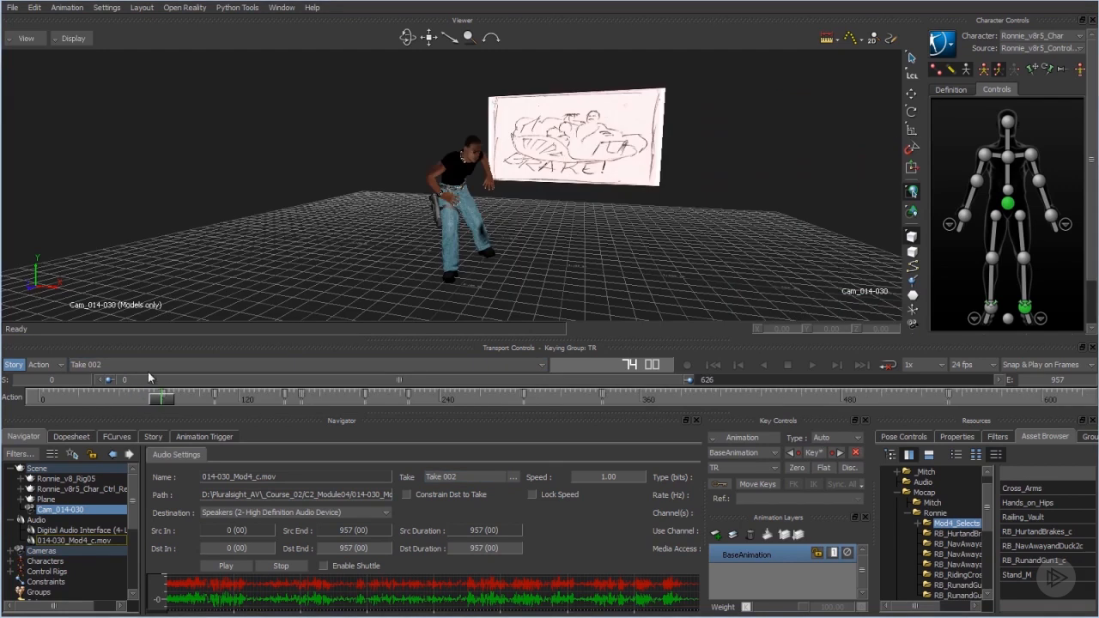
click(149, 364)
click(138, 398)
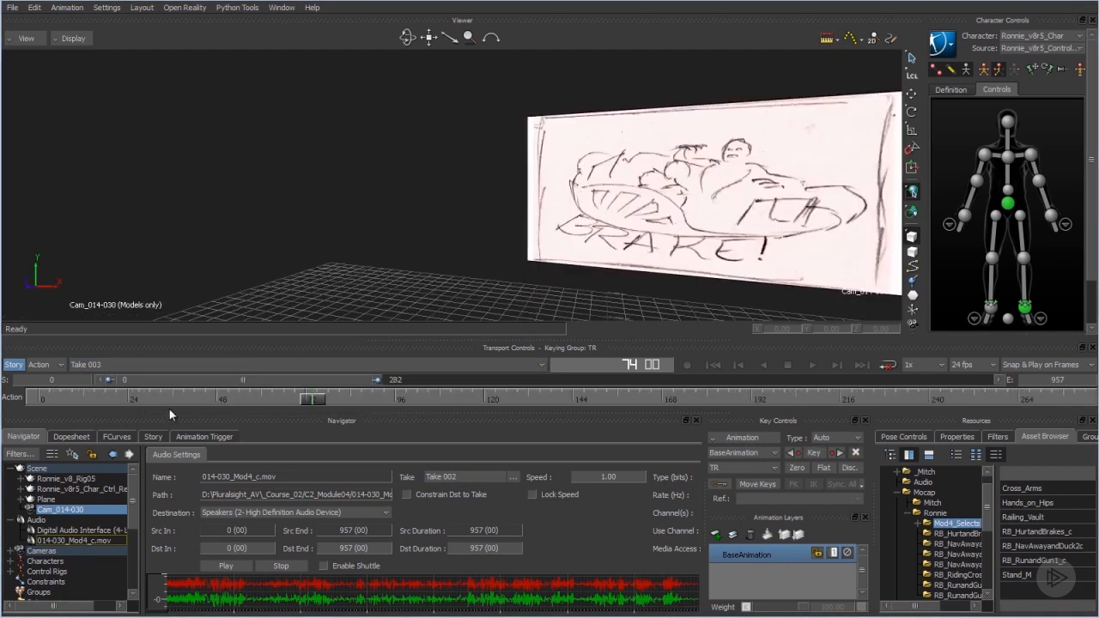
right_click(316, 398)
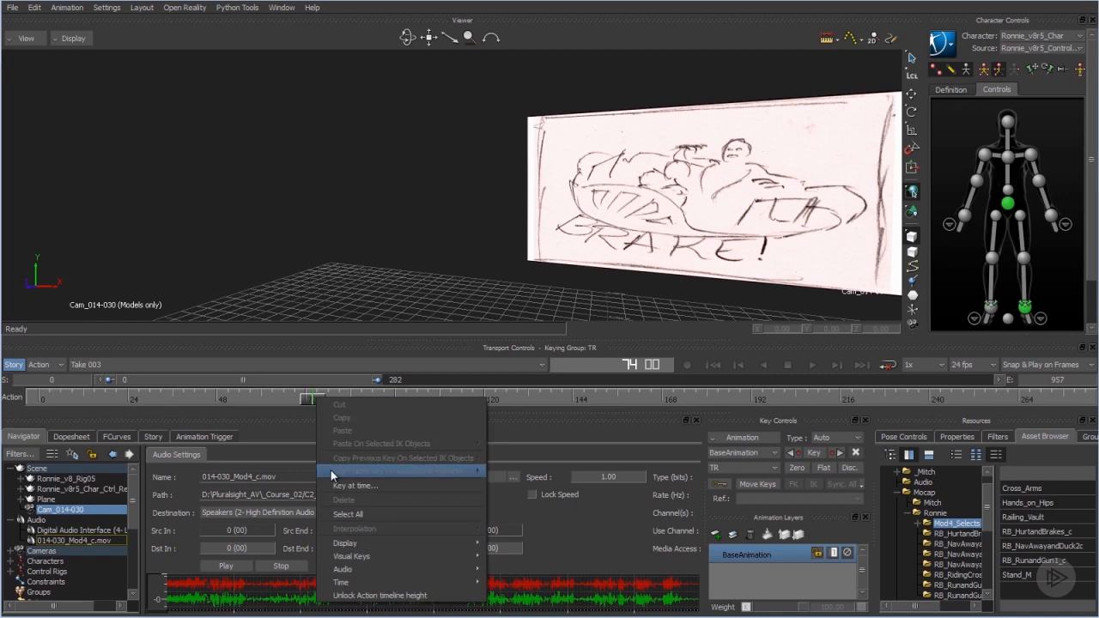
click(347, 392)
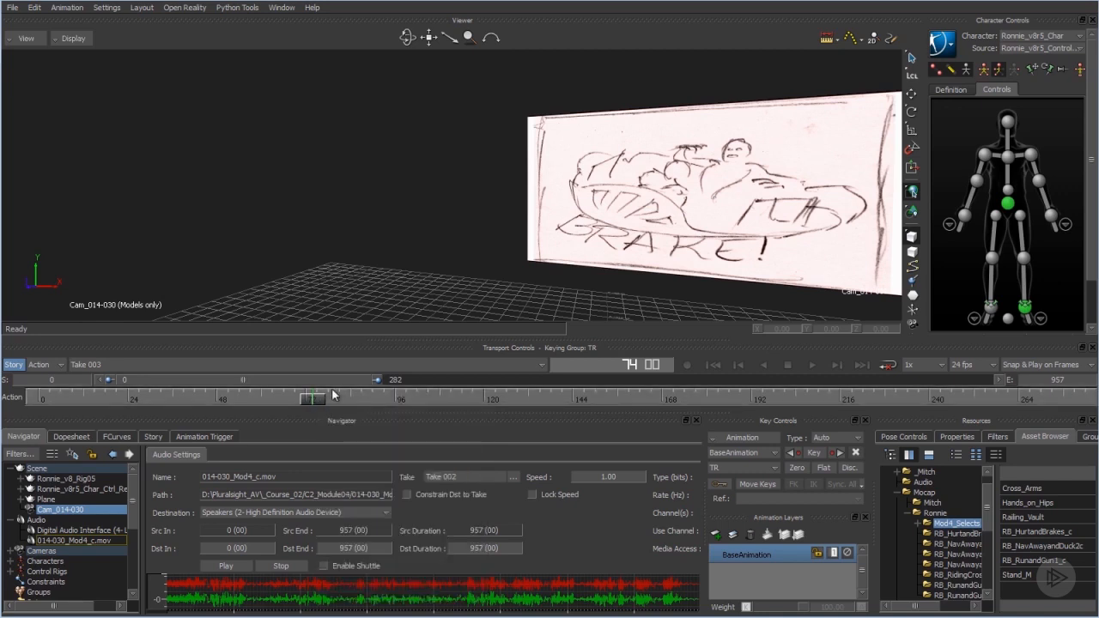
right_click(336, 391)
click(314, 406)
Copy all of the camera's keys from Take 002 across the full 0–957 frame range.
click(154, 363)
click(129, 385)
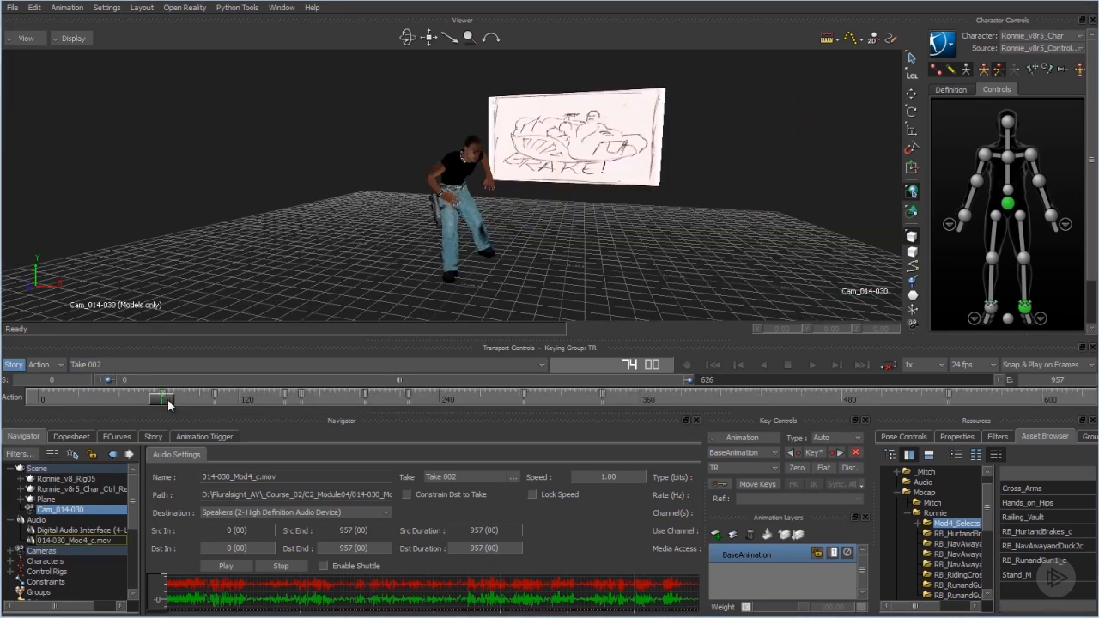
shift+drag(129, 400, 400, 396)
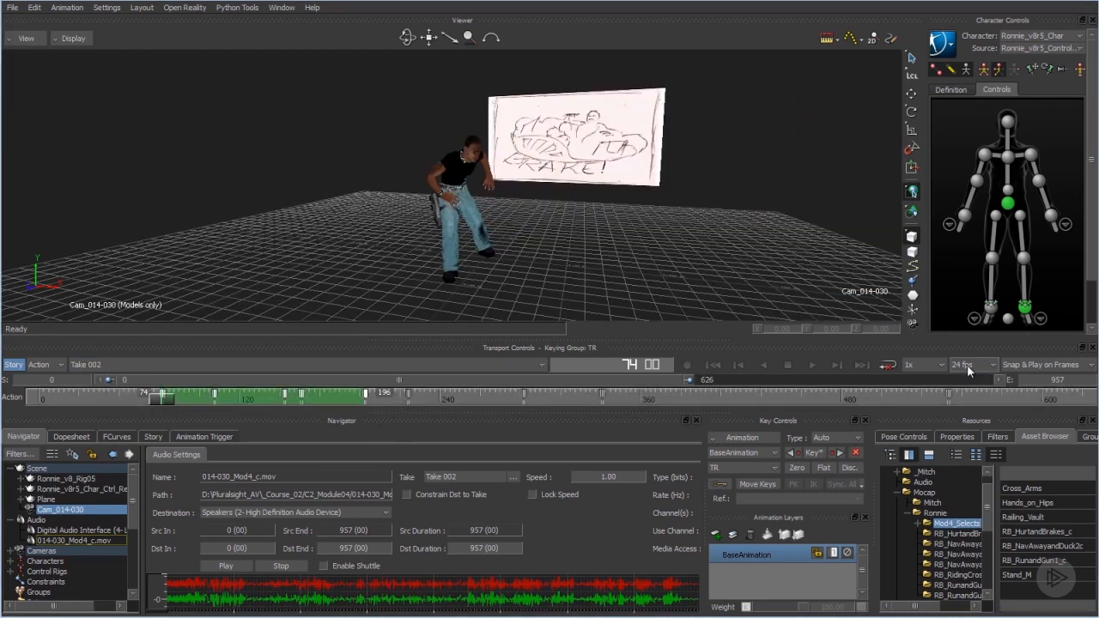
drag(689, 381, 990, 380)
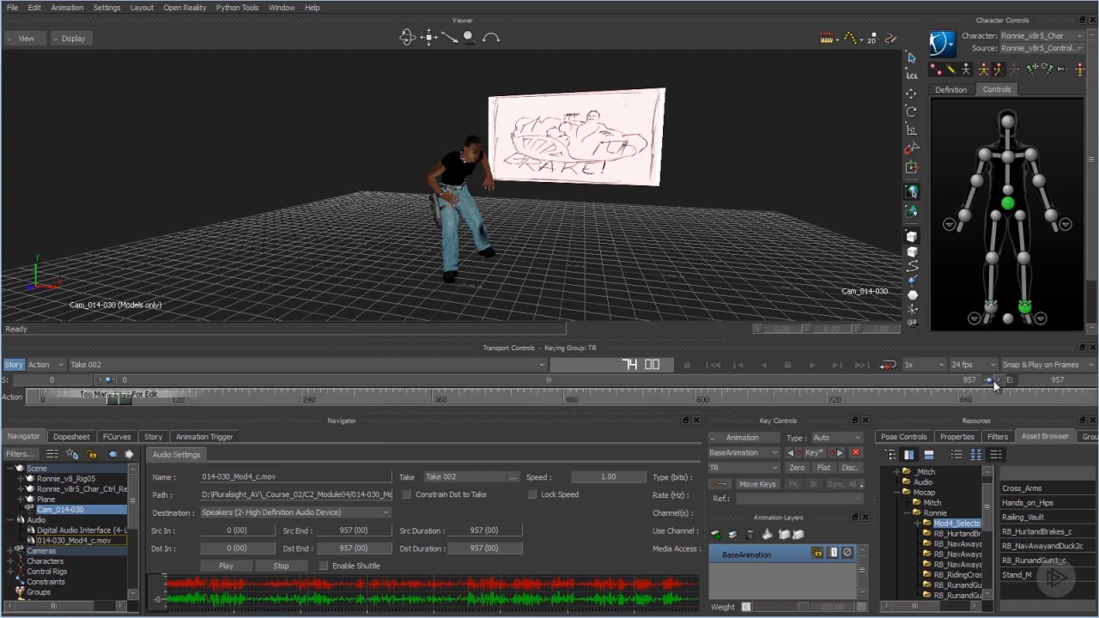
right_click(130, 397)
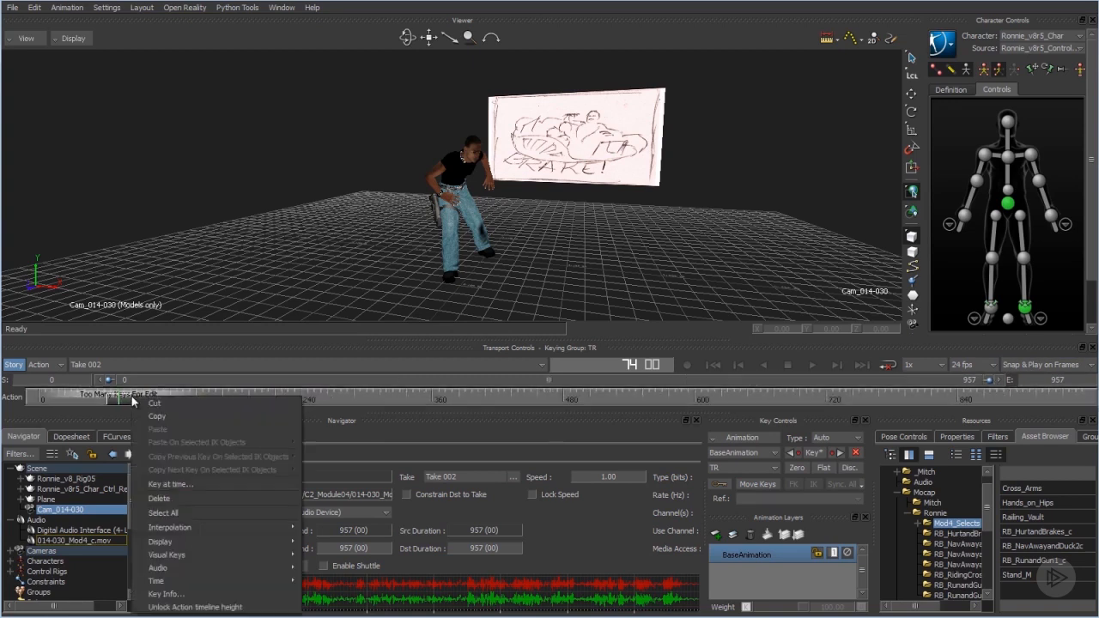
click(184, 513)
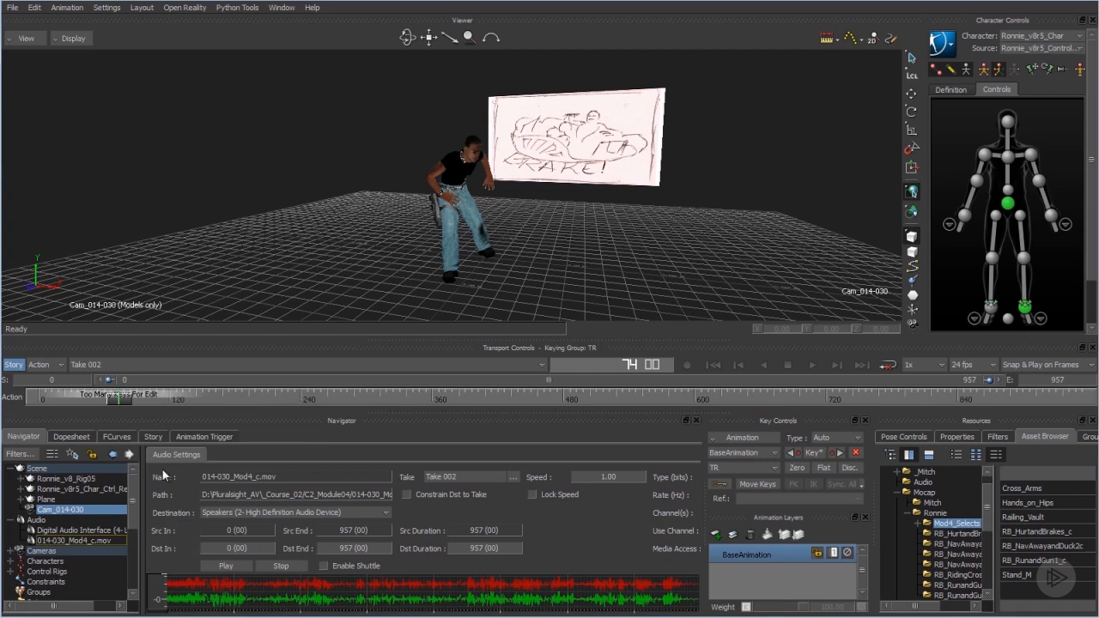
right_click(144, 400)
click(211, 420)
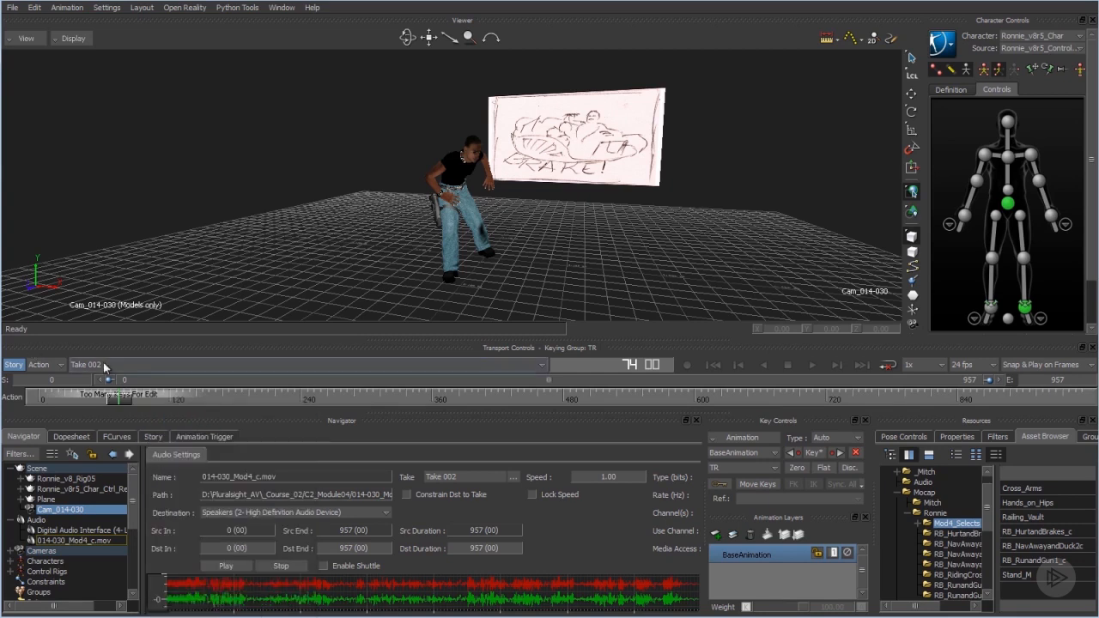
Paste the copied camera keys into Take 003 at frame 74.
click(94, 365)
click(110, 398)
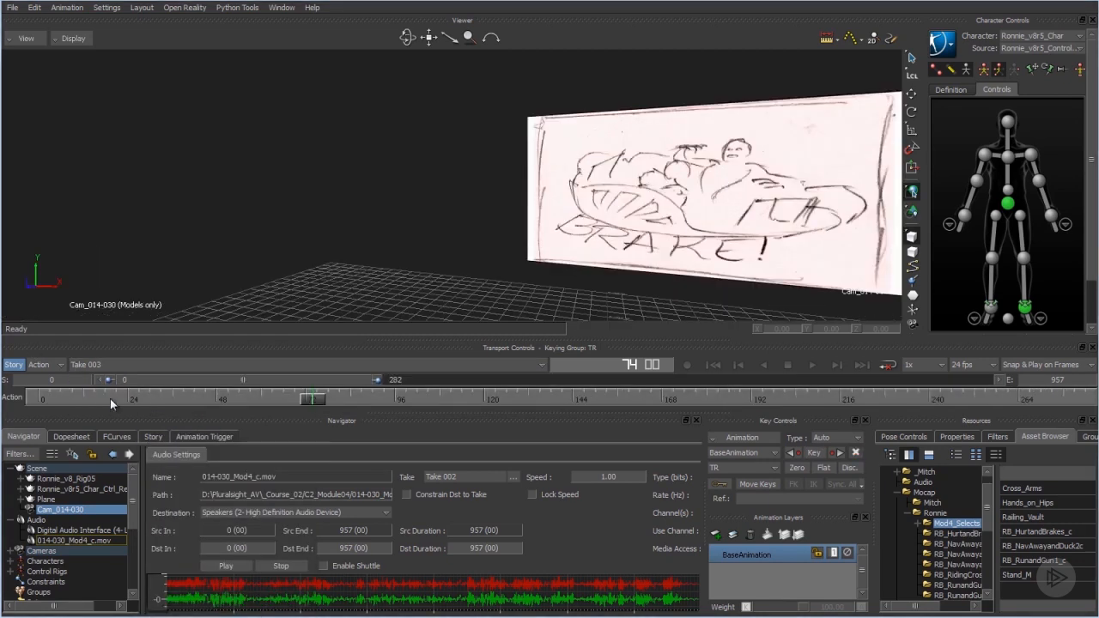
right_click(350, 397)
click(388, 428)
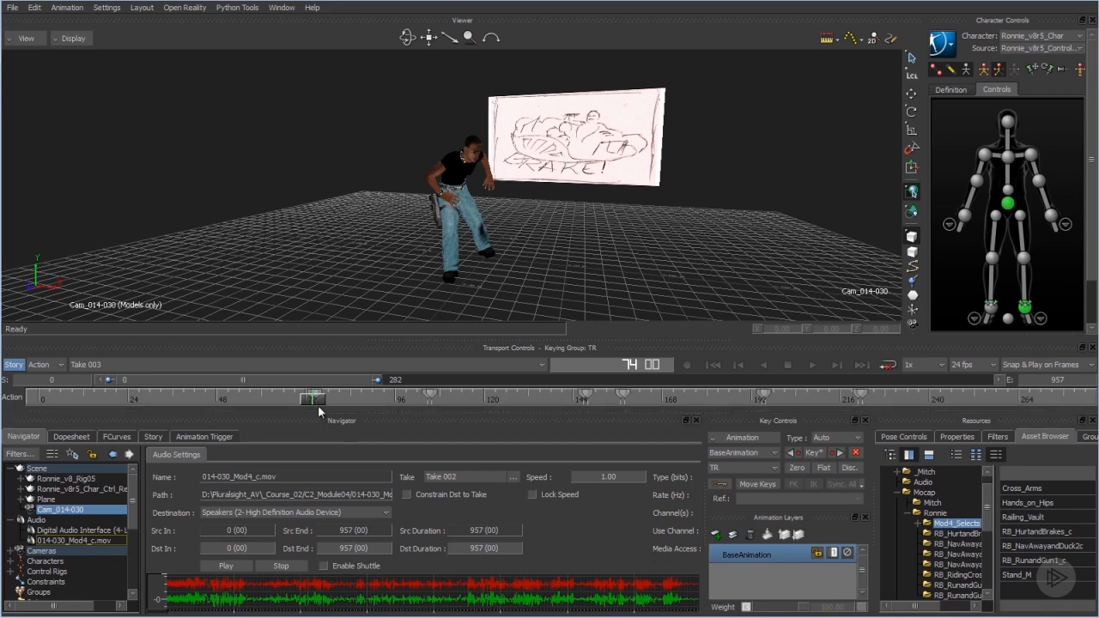
Select all of the character's body controls, enable automatic keying, and return to frame 0.
double_click(947, 110)
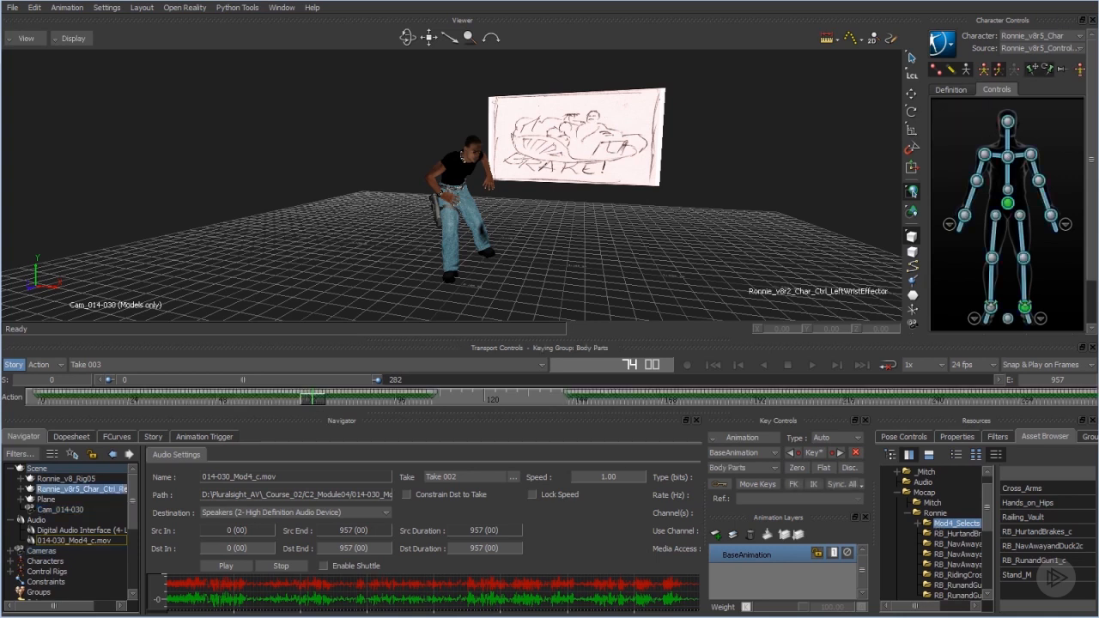
click(718, 485)
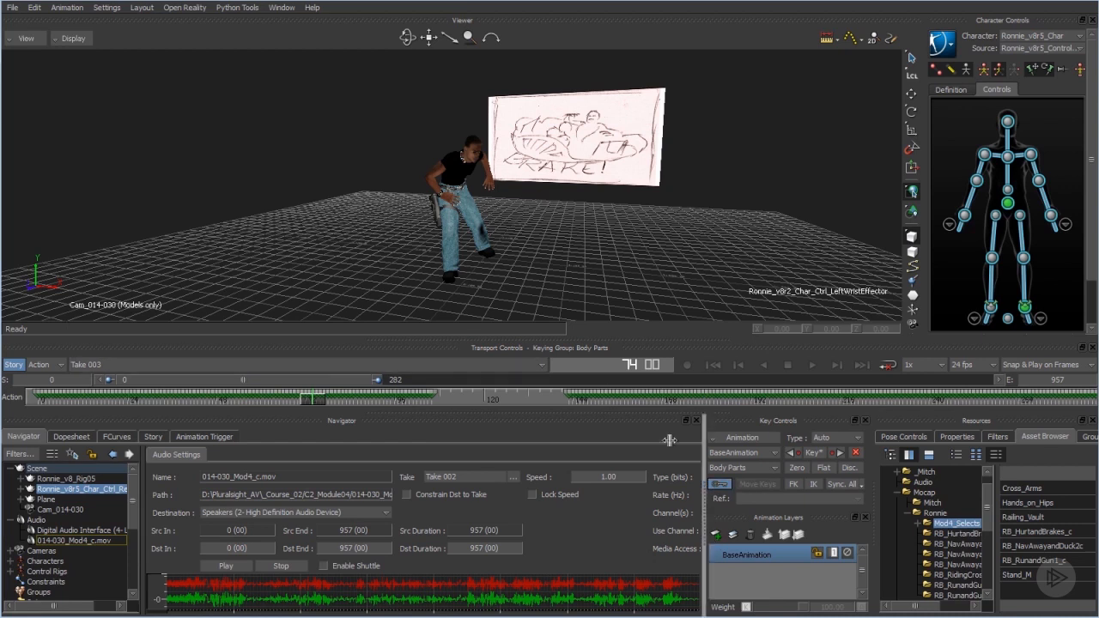
drag(303, 399, 433, 400)
drag(438, 440, 25, 518)
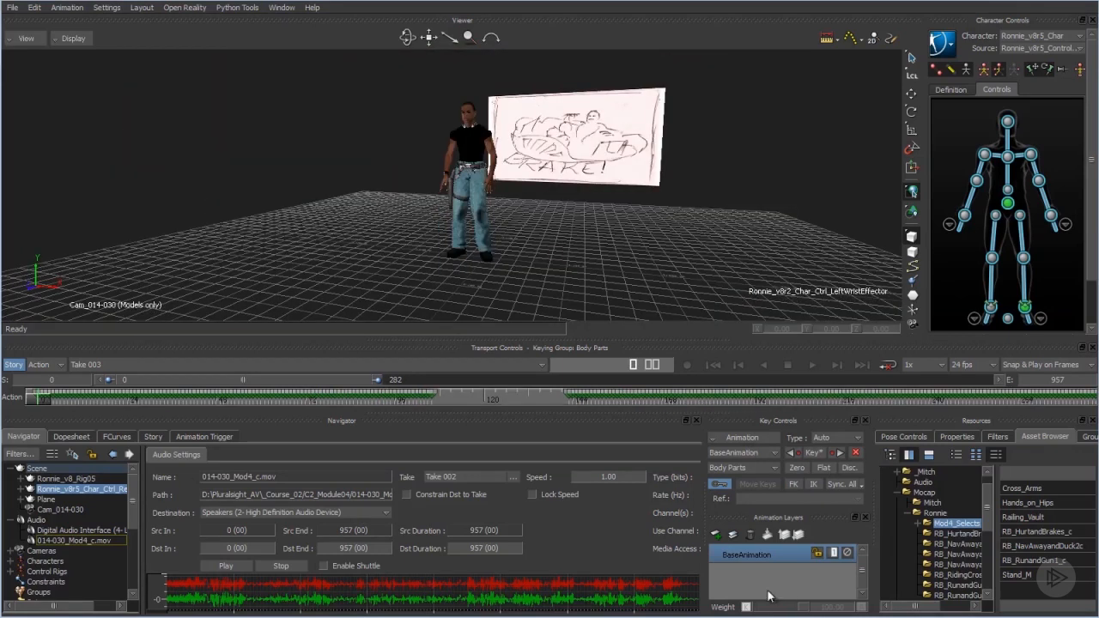
Add a new animation layer and try to key the character's body controls on it at frame 0.
click(716, 534)
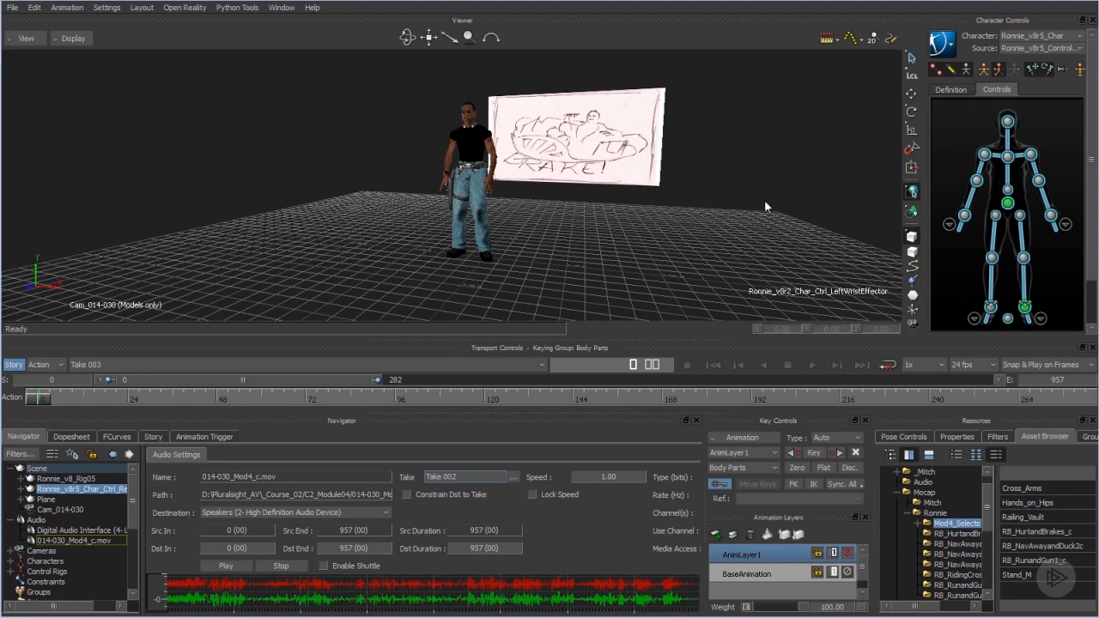
right_click(43, 398)
click(84, 485)
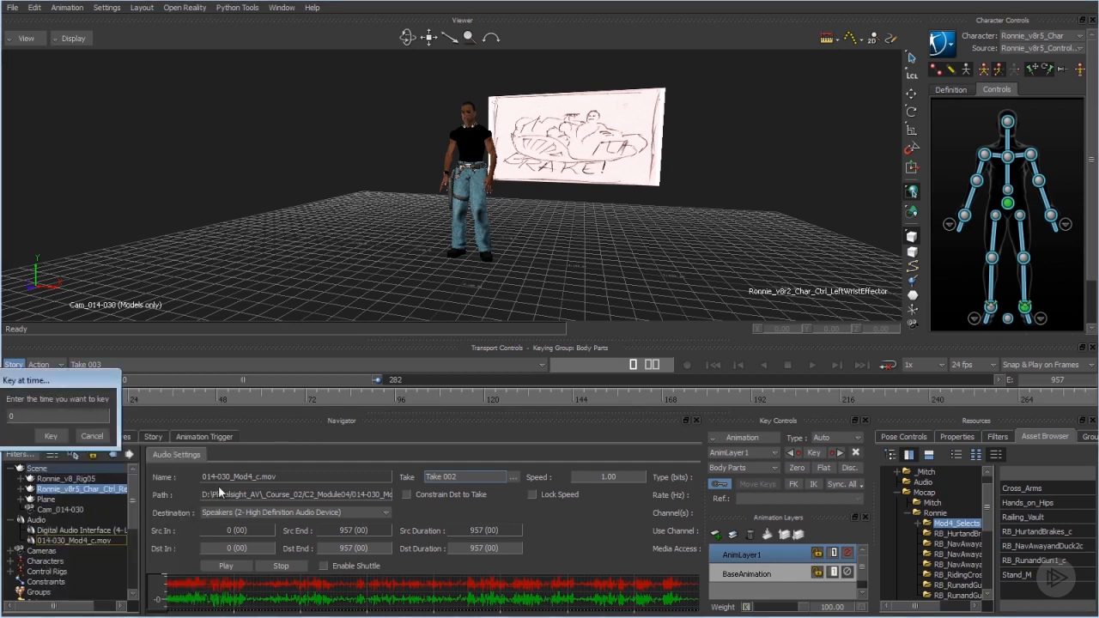
click(50, 435)
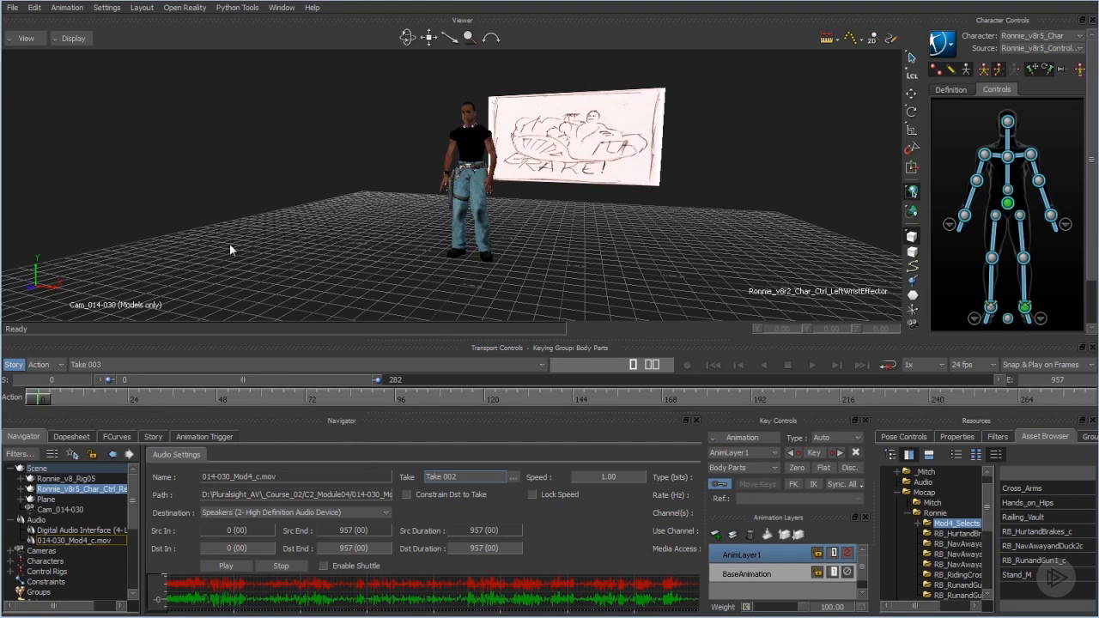
Save the scene as the new version RB_014-030_03.fbx, including all three takes.
click(12, 7)
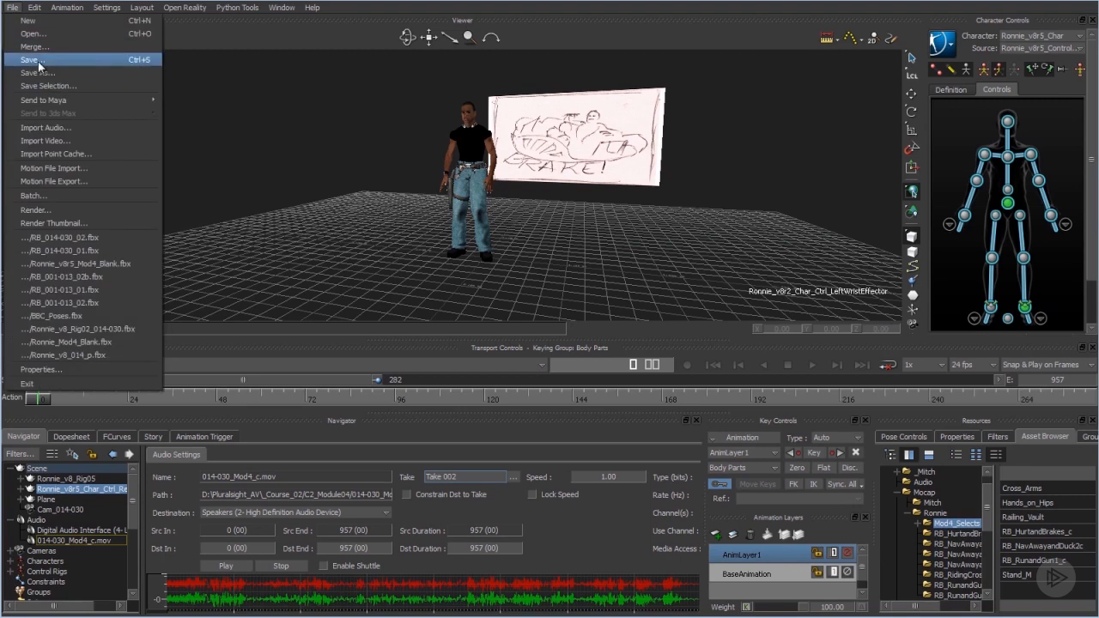
click(42, 73)
key(Return)
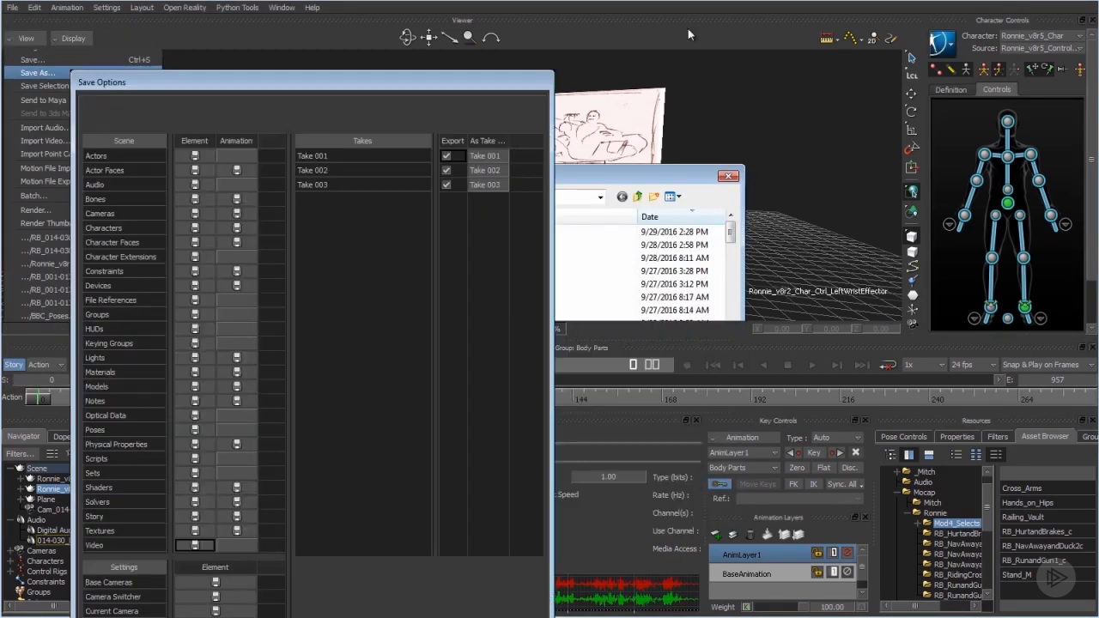
key(Return)
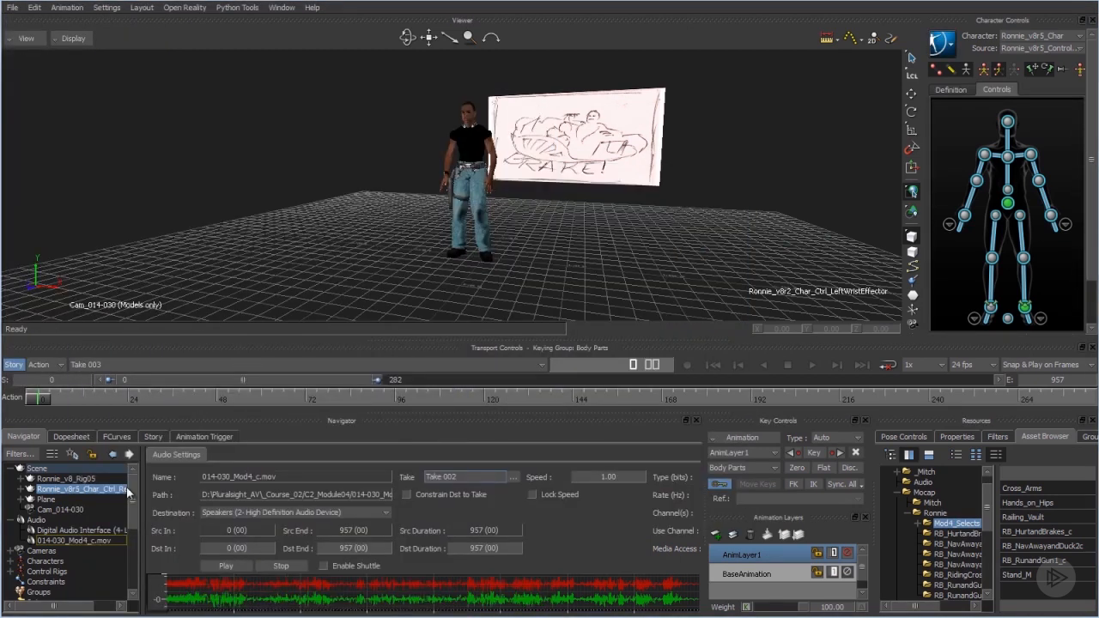
Compare the body controls' function curves on AnimLayer1 with those on BaseAnimation.
click(117, 437)
drag(30, 512, 67, 596)
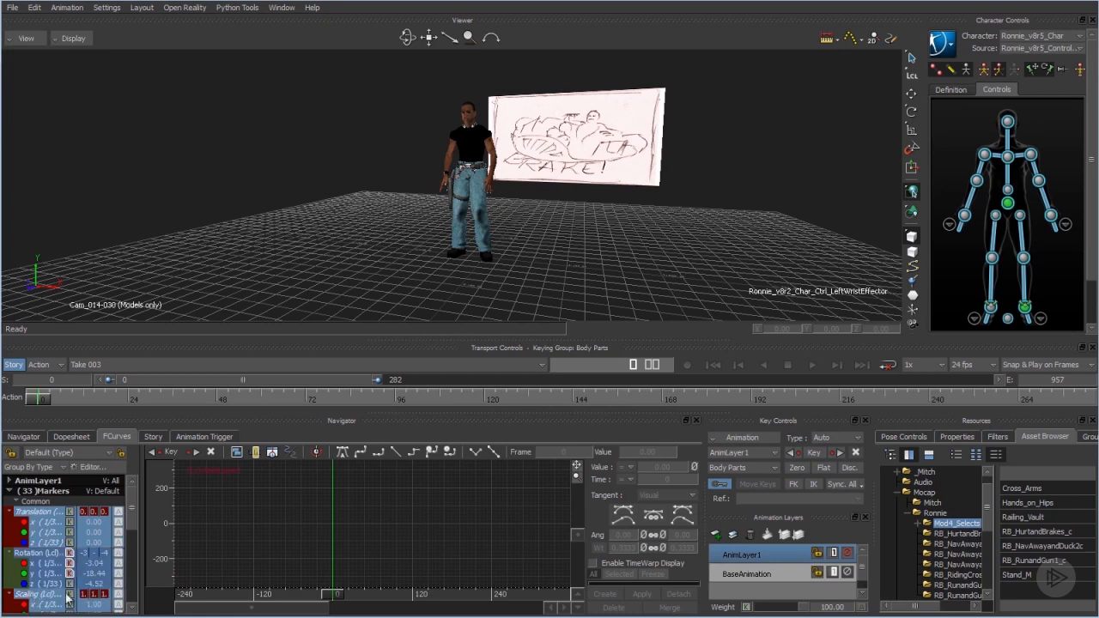
click(736, 574)
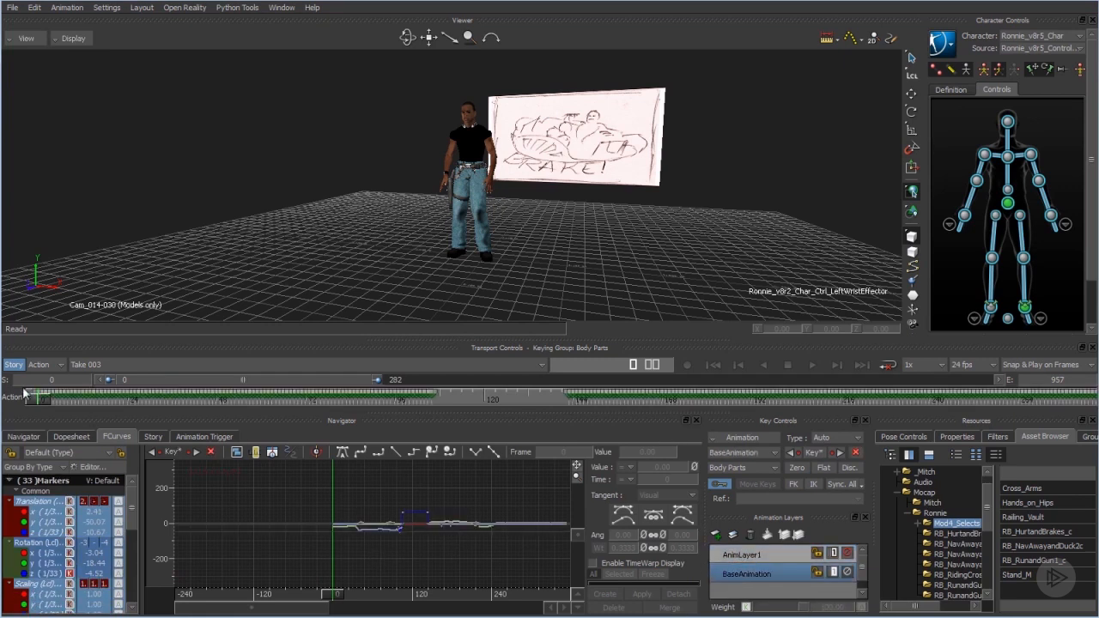
Key the character's body controls on AnimLayer1 at frame 0.
click(767, 553)
right_click(81, 524)
click(99, 436)
click(531, 347)
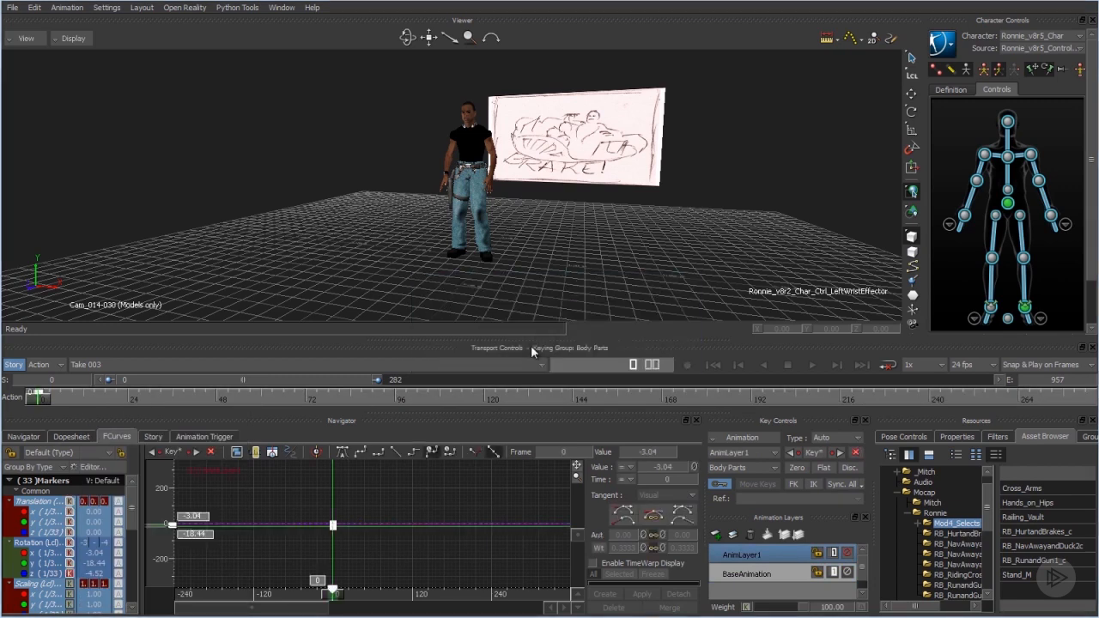
Deselect the body controls and scrub through the opening frames to check how the character moves with the frame 0 layer key.
click(99, 395)
click(24, 436)
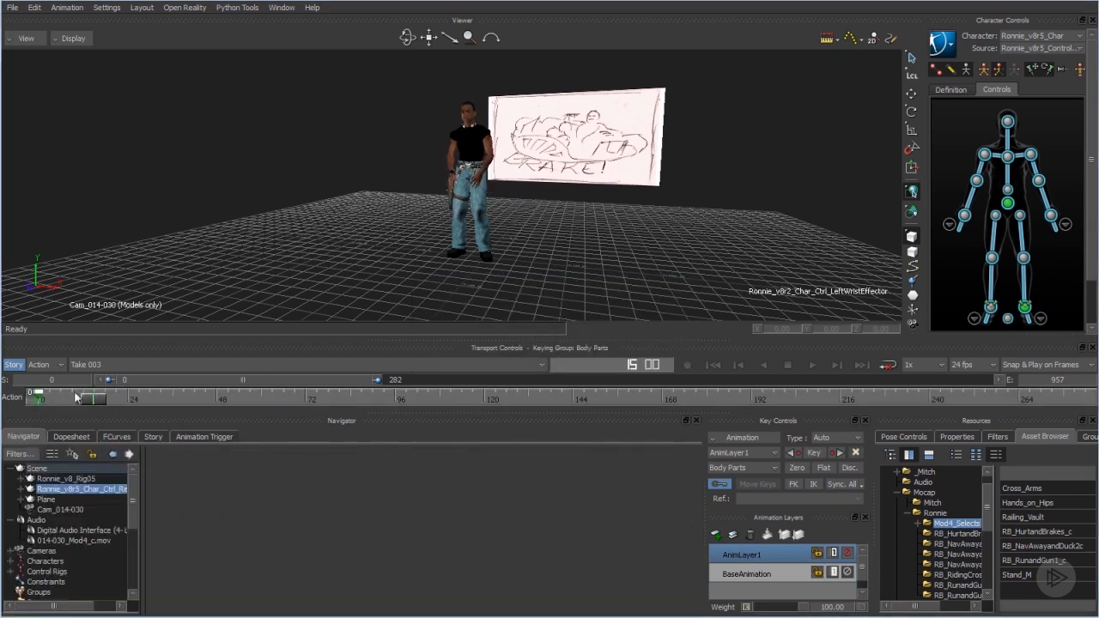
drag(94, 398, 14, 406)
click(97, 249)
click(90, 398)
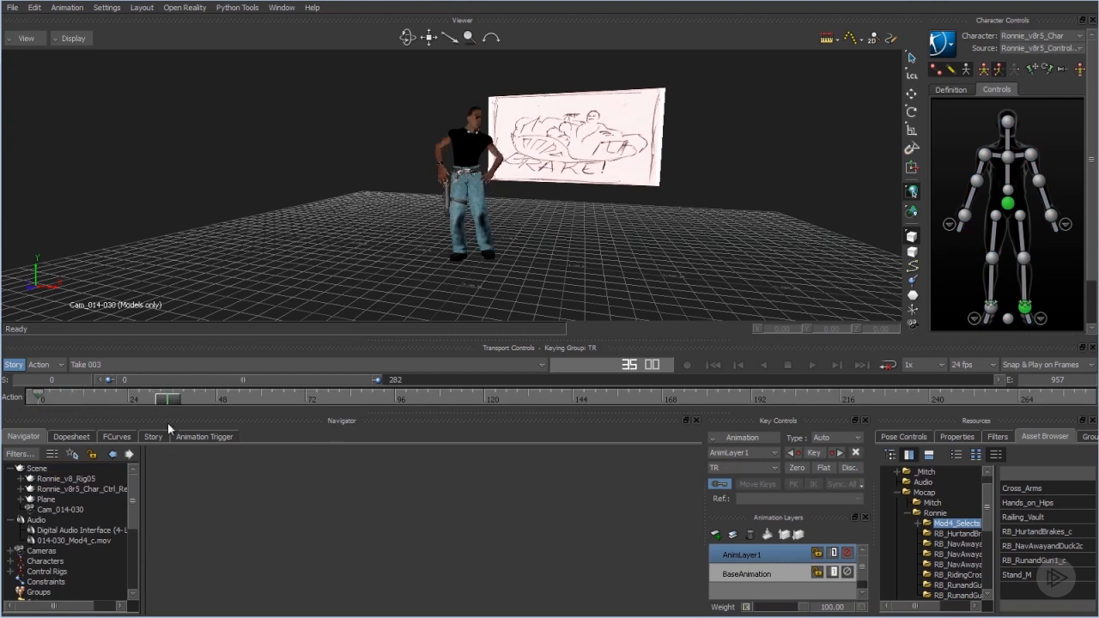
drag(88, 436, 115, 453)
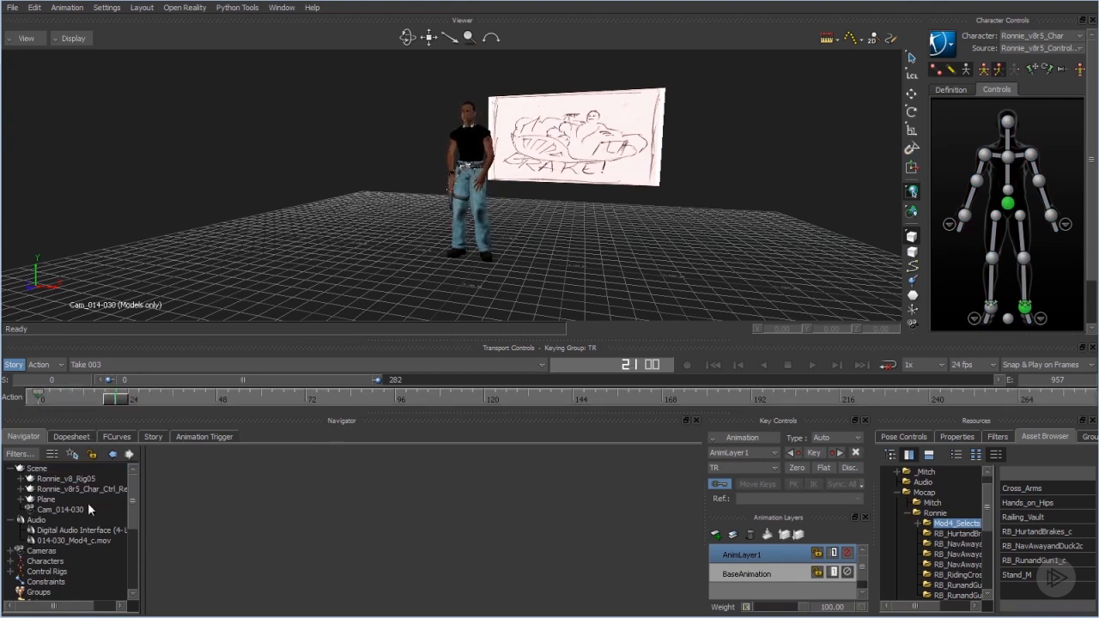
Open the recent scene file RB_014-030_01.fbx and turn off Story mode.
click(12, 8)
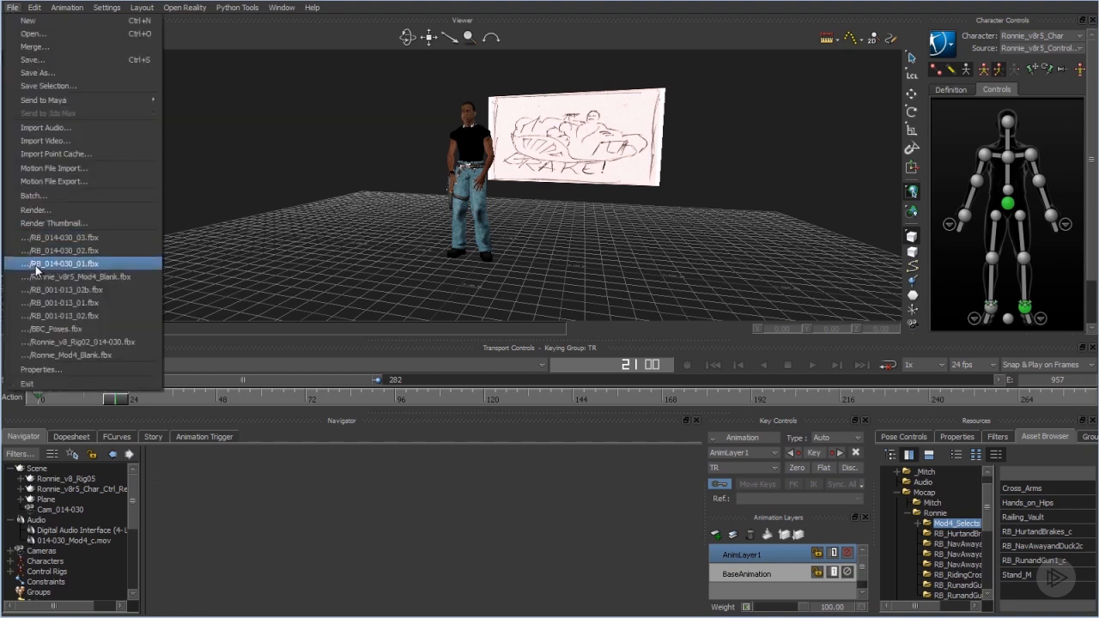
click(36, 265)
click(496, 351)
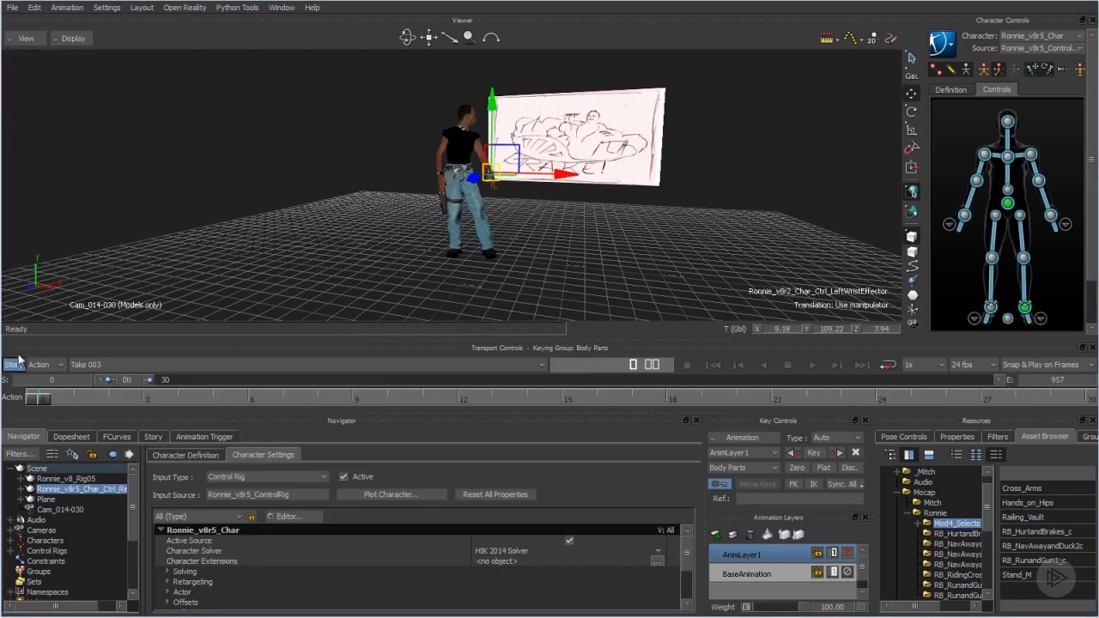
click(13, 365)
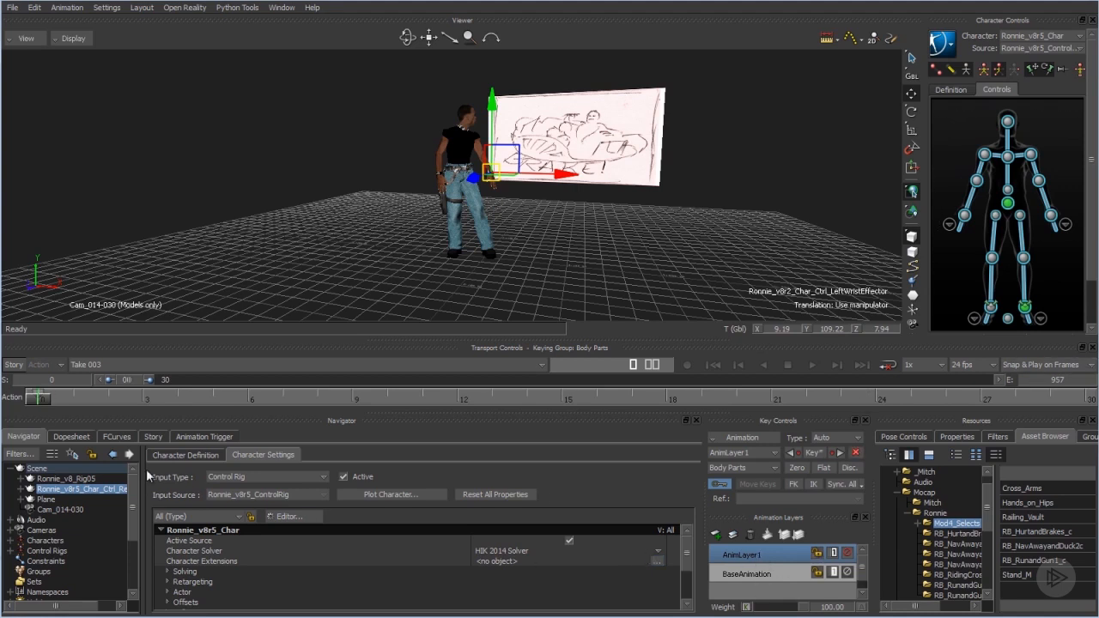
Inspect the keys of Cam_014-030 on BaseAnimation against AnimLayer1, and scrub the shot up to frame 339.
click(327, 261)
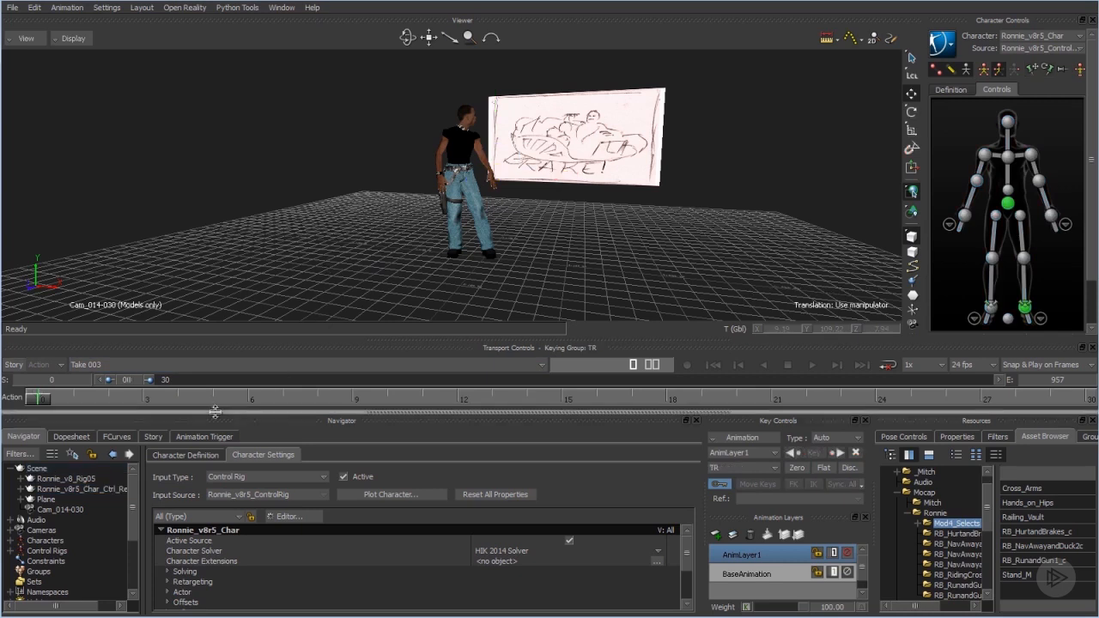
drag(149, 380, 568, 486)
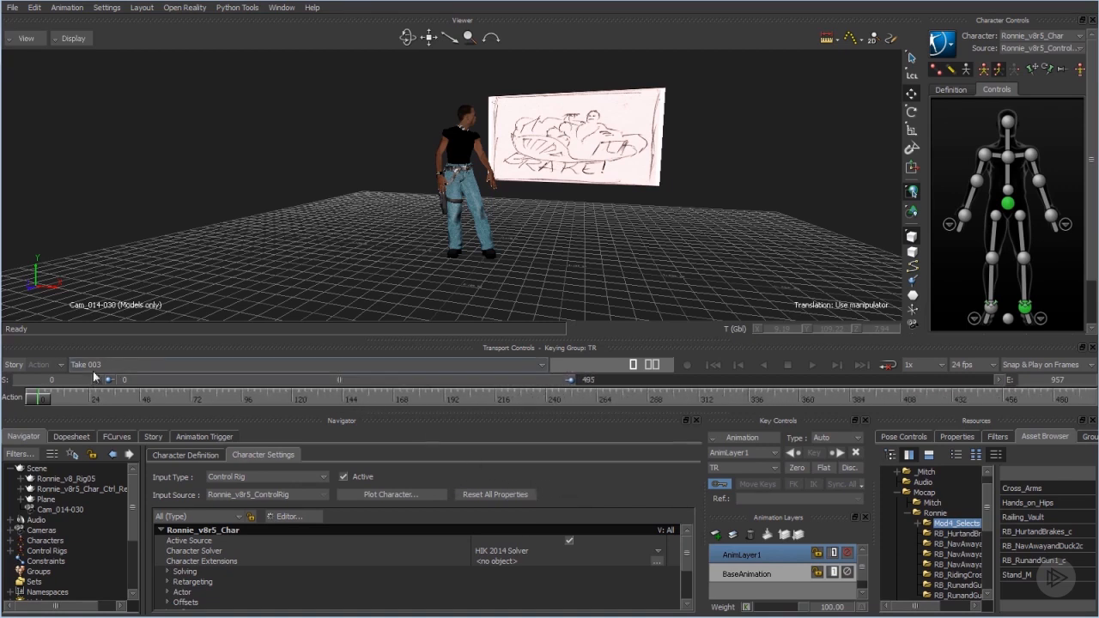
click(61, 511)
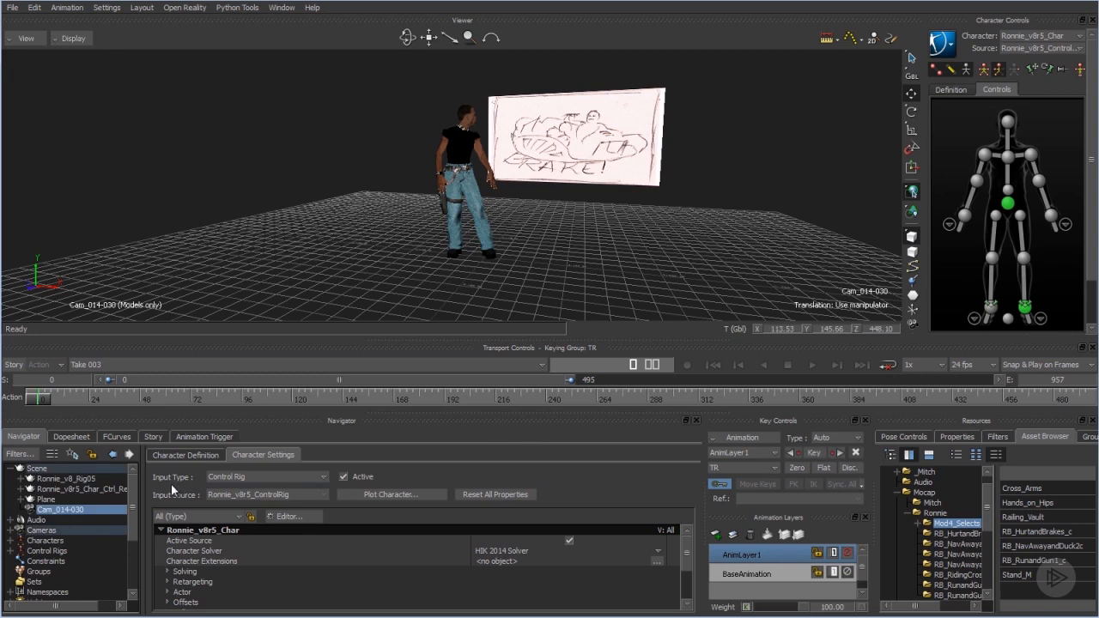
click(737, 583)
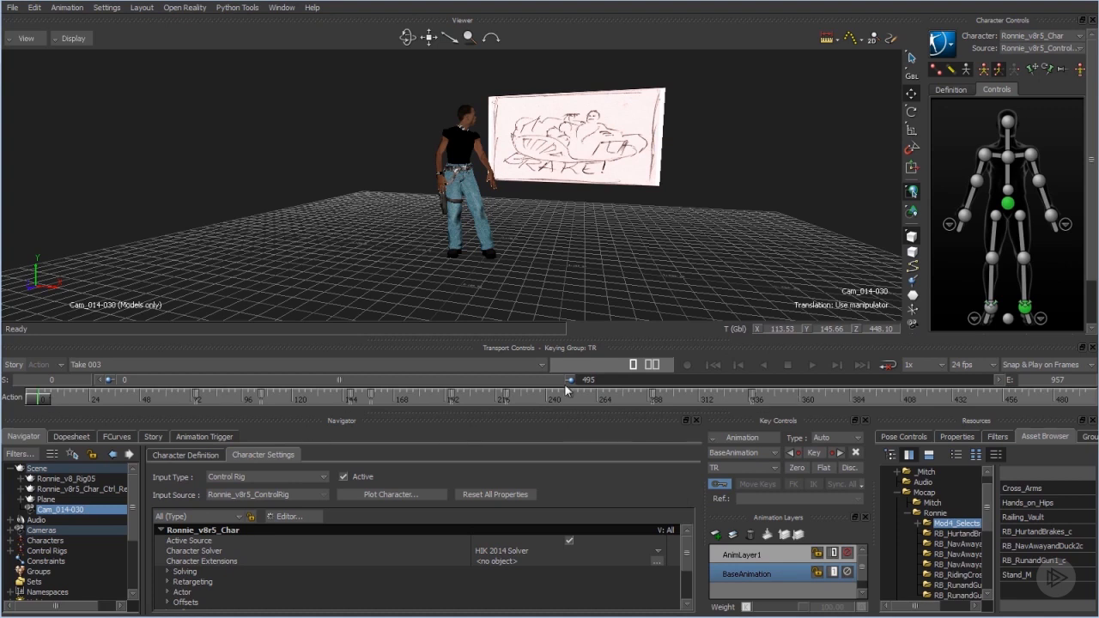
drag(572, 383, 427, 379)
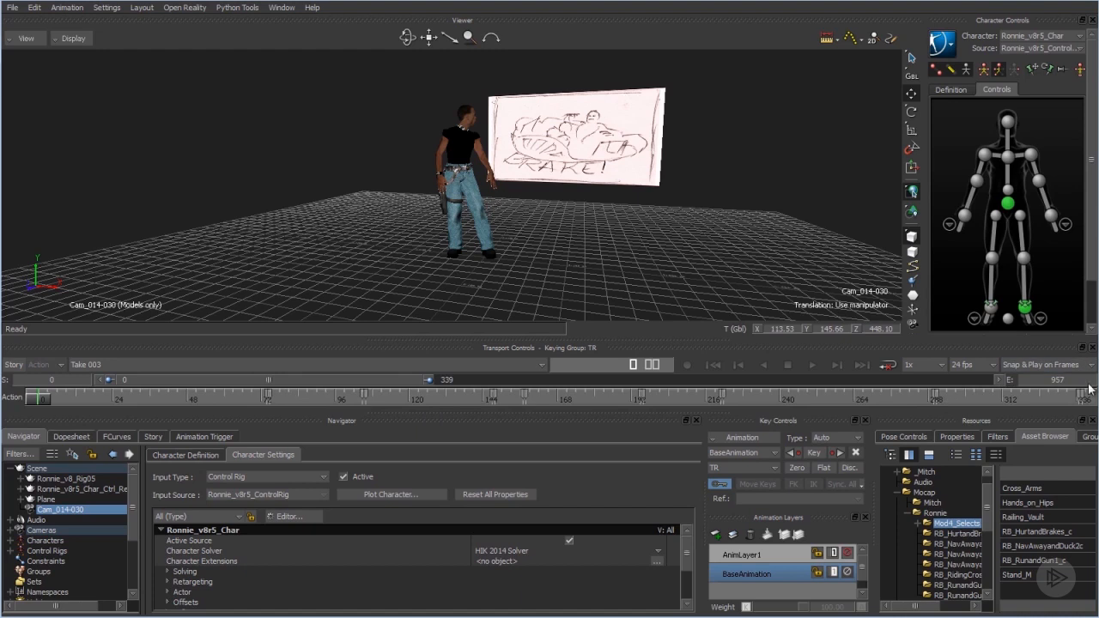
drag(82, 399, 487, 400)
drag(494, 442, 990, 502)
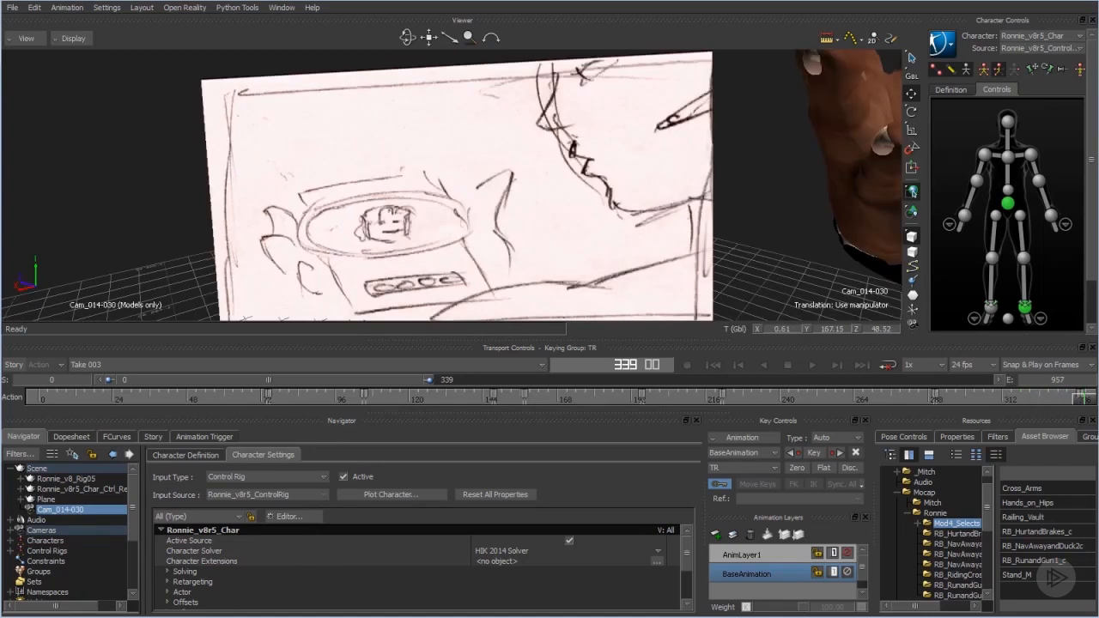
drag(44, 399, 37, 400)
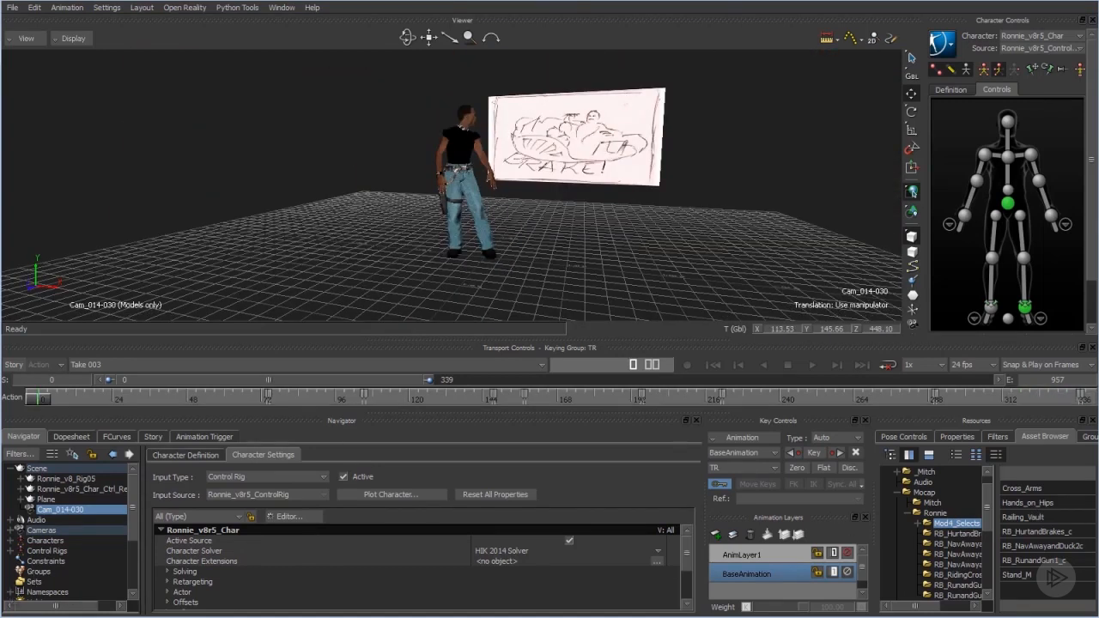
click(788, 555)
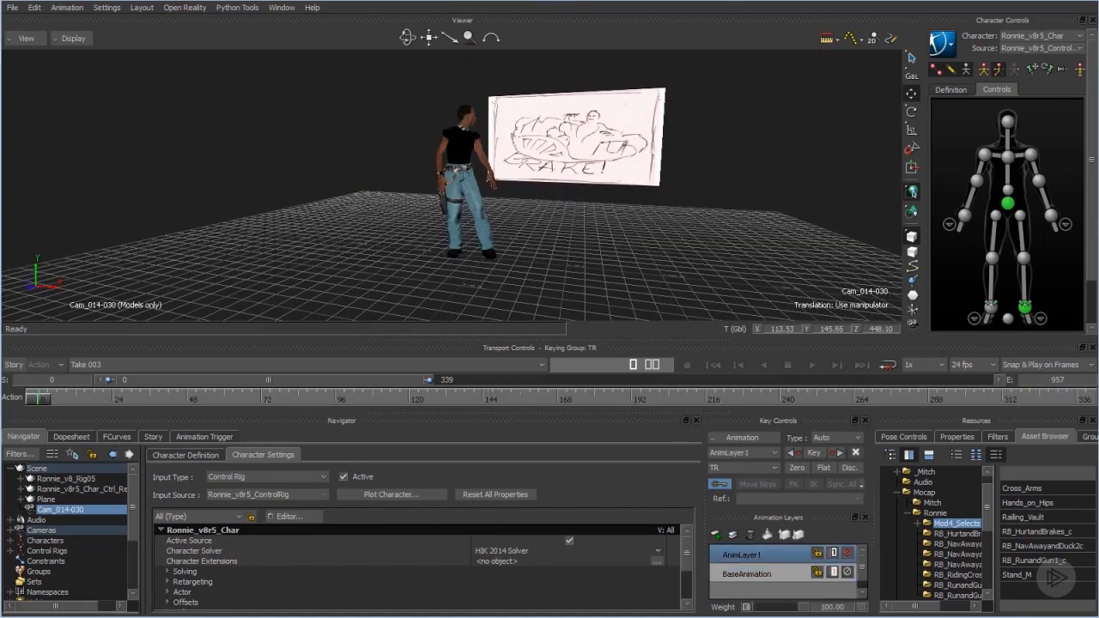
Select all of the character's body controls on the BaseAnimation layer and delete the popping key at frame 14.
click(767, 575)
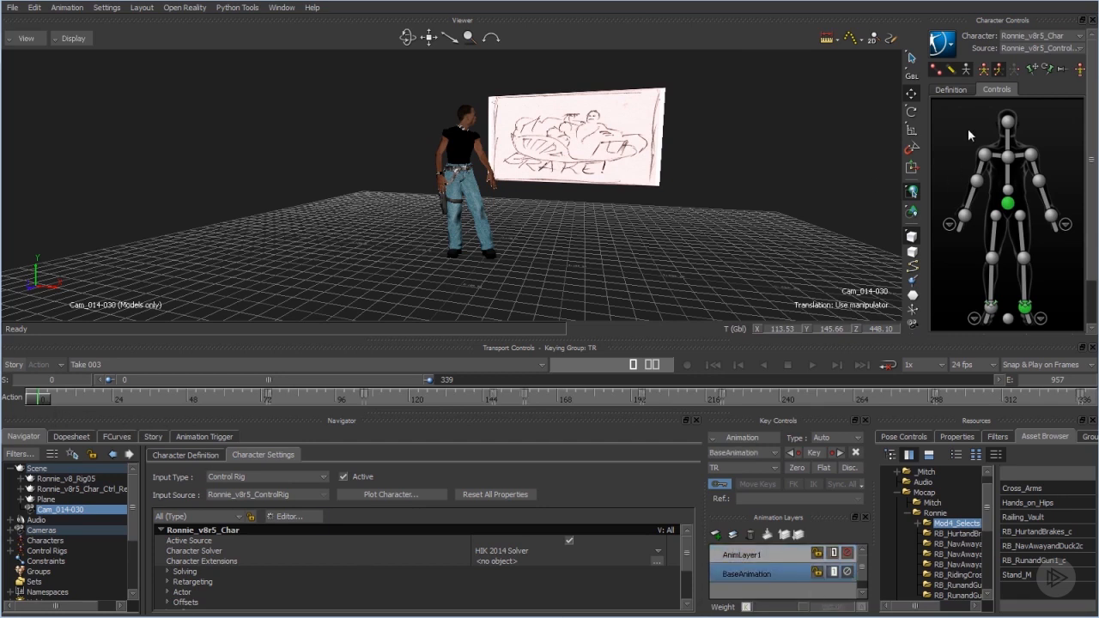
drag(958, 110, 1083, 333)
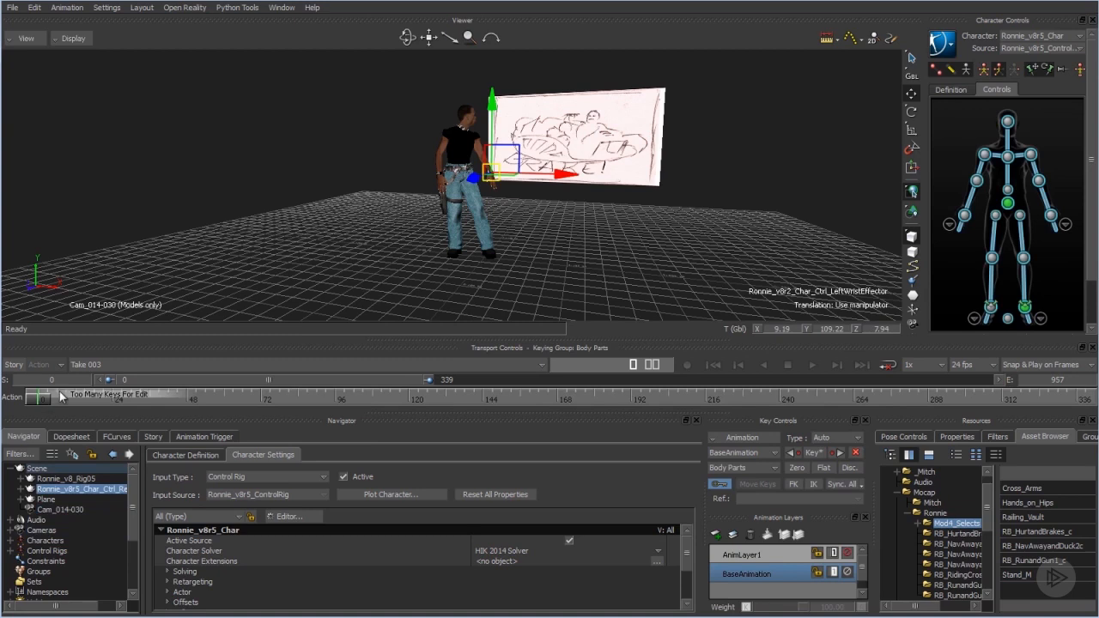
drag(425, 379, 352, 379)
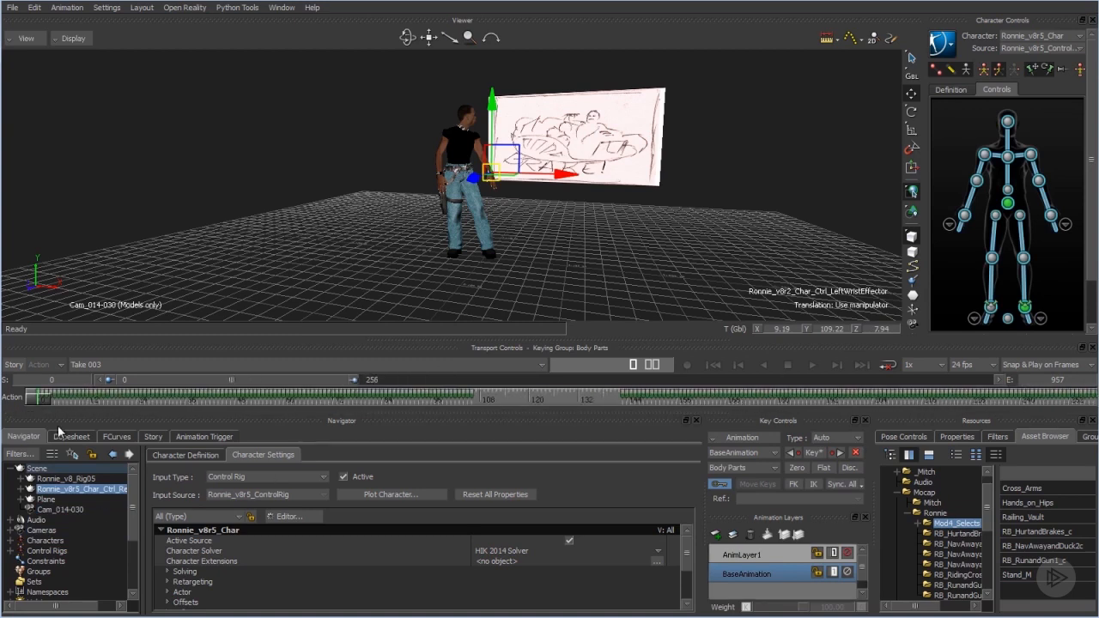
mouse_move(42, 402)
mouse_down()
mouse_move(72, 403)
mouse_move(110, 461)
mouse_move(93, 461)
mouse_up()
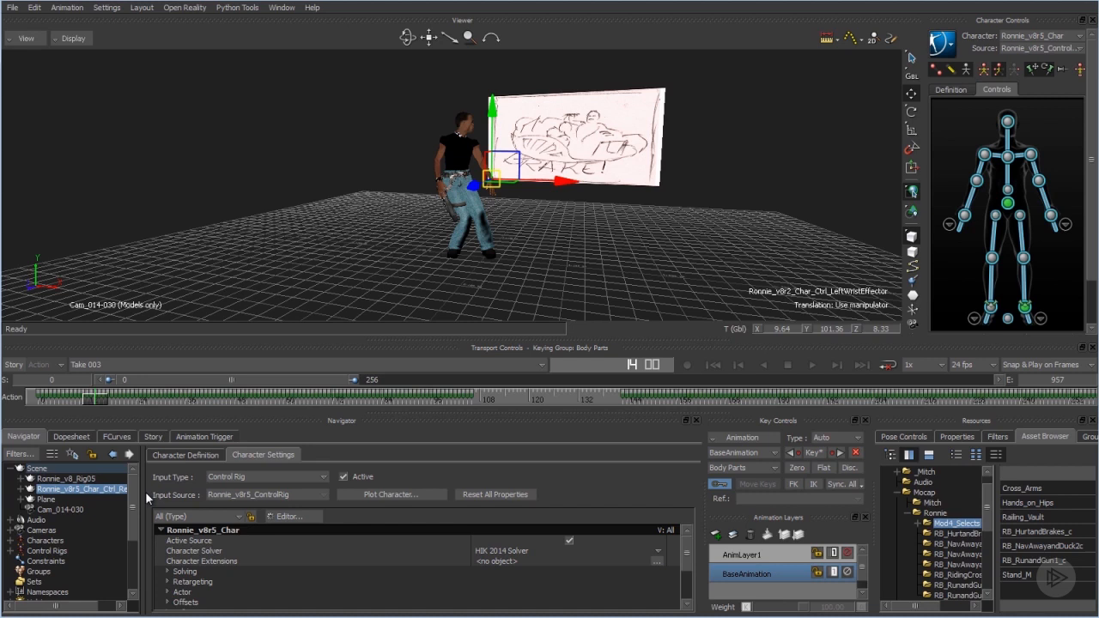
click(104, 394)
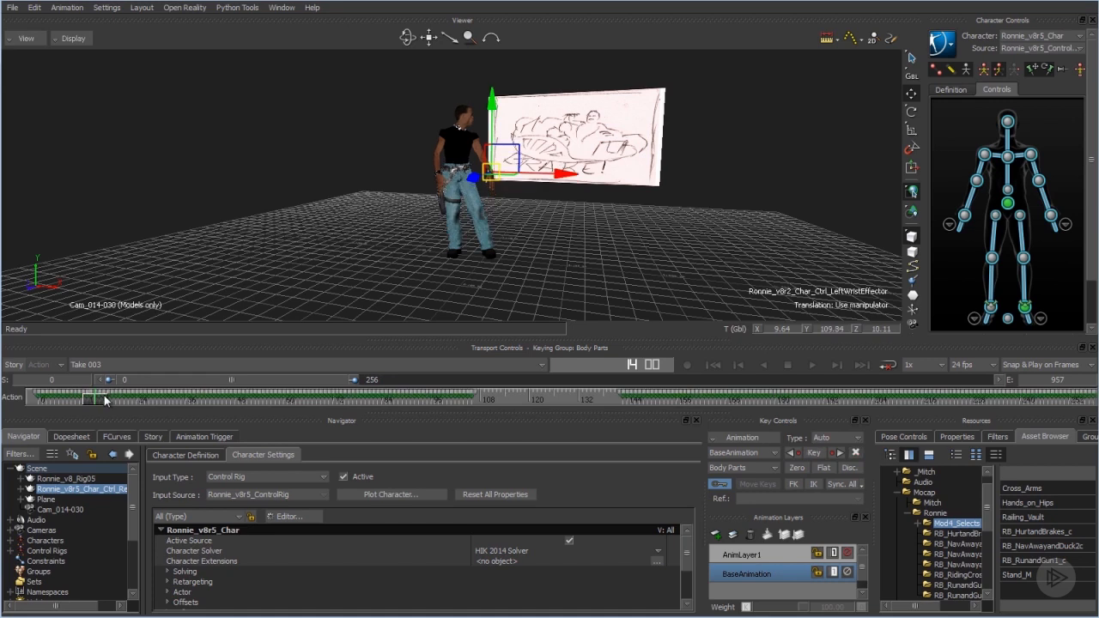
click(102, 395)
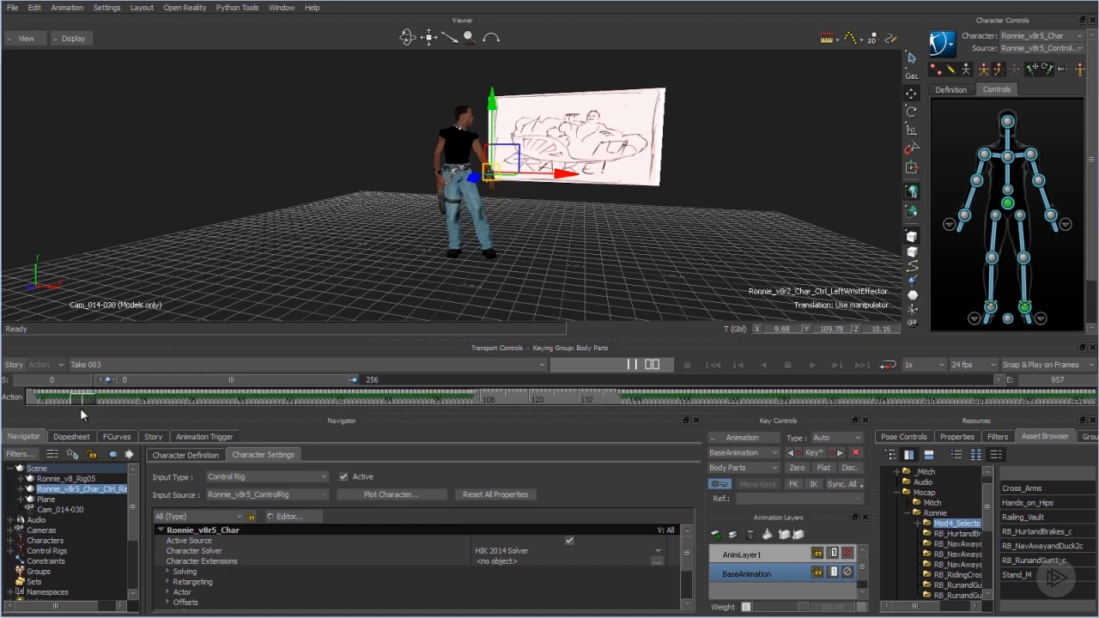
Delete the body-control keys around frames 101 to 105, where the character's pose breaks.
drag(92, 428, 452, 502)
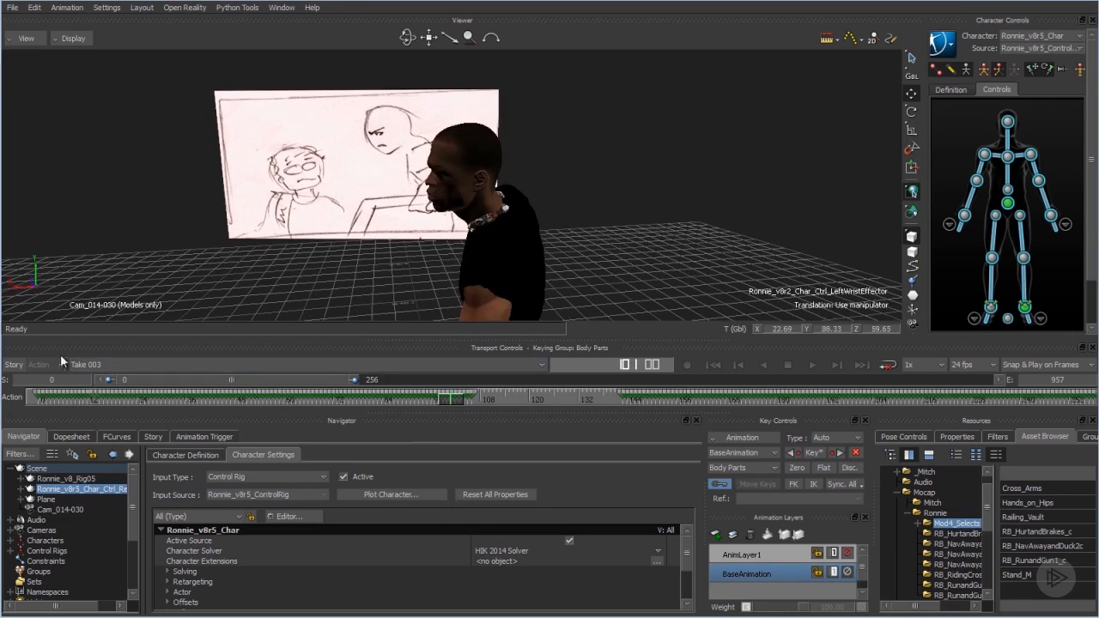
drag(108, 380, 171, 382)
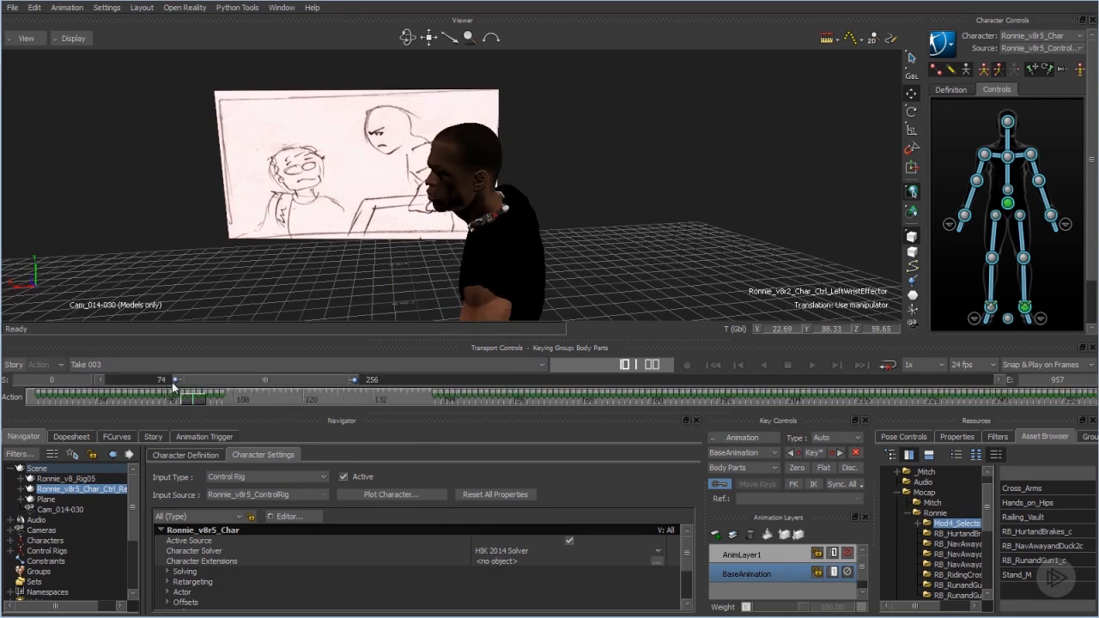
drag(242, 381, 211, 379)
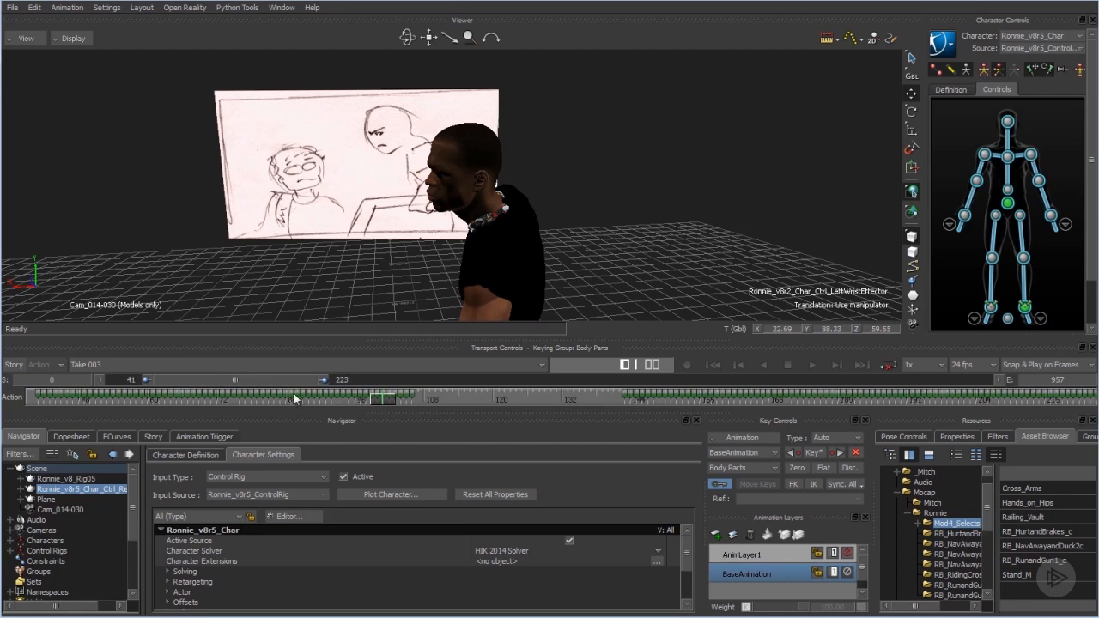
shift+click(383, 402)
drag(384, 397, 406, 423)
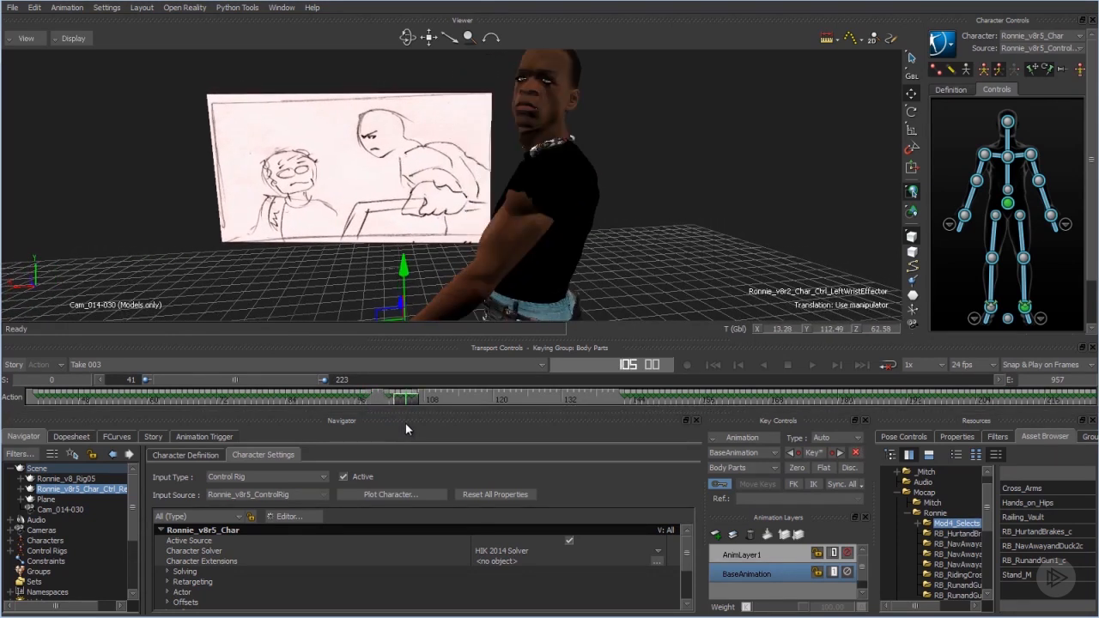
Scrub back to about frame 97 and delete the body-control key there.
shift+click(408, 397)
drag(409, 398, 360, 455)
click(361, 393)
key(Delete)
Check the motion after the key gap for remaining pops, stepping frame by frame from about frame 143 to 159.
drag(357, 400, 255, 427)
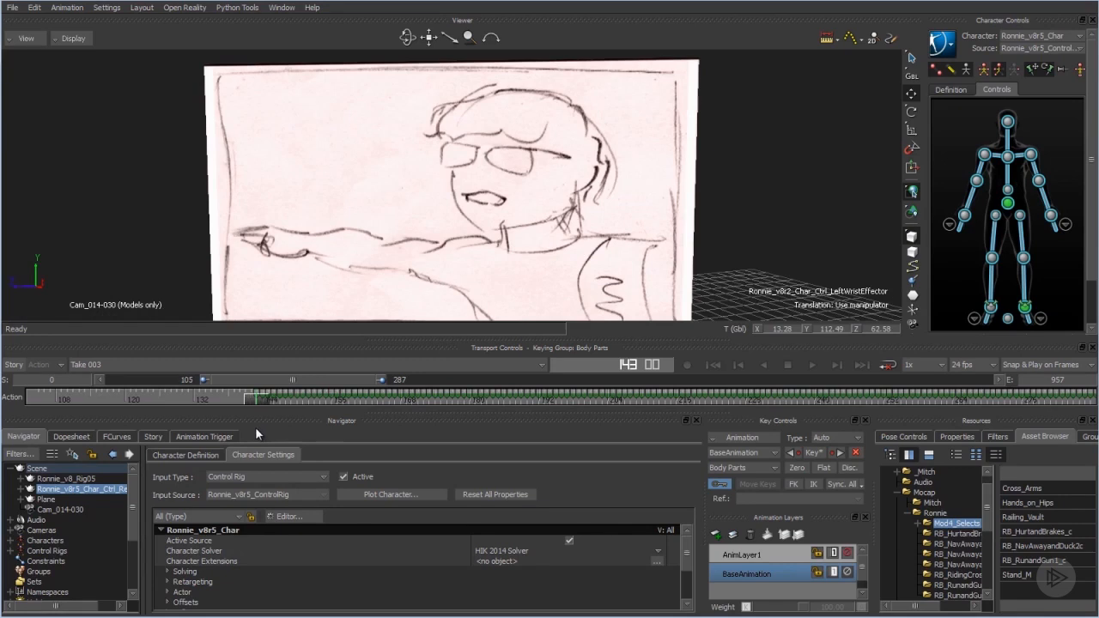
click(838, 362)
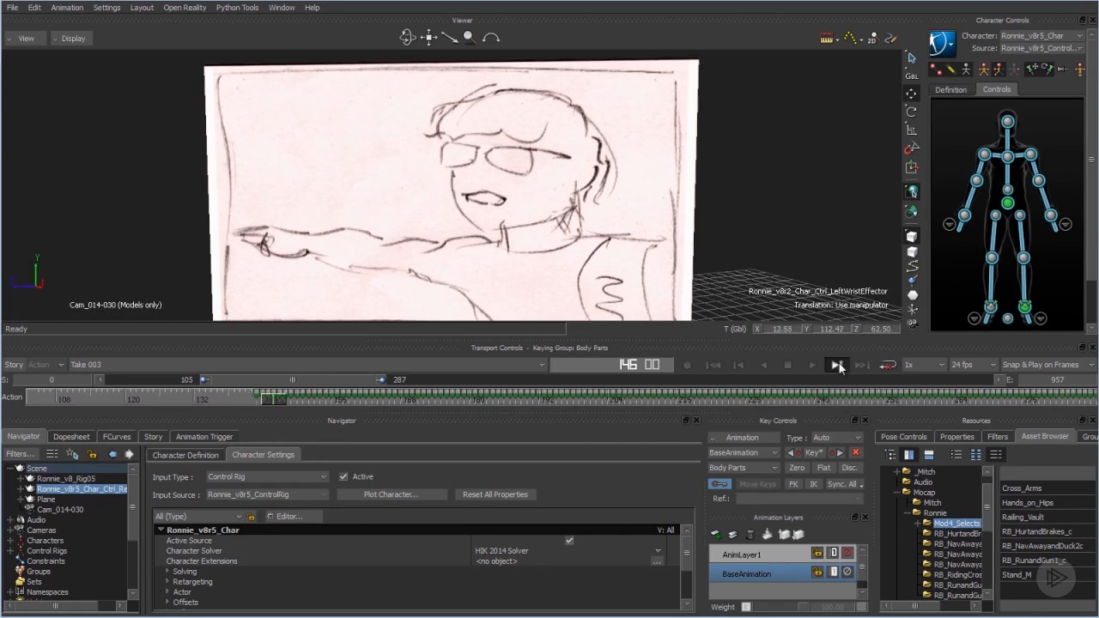
click(737, 365)
click(861, 365)
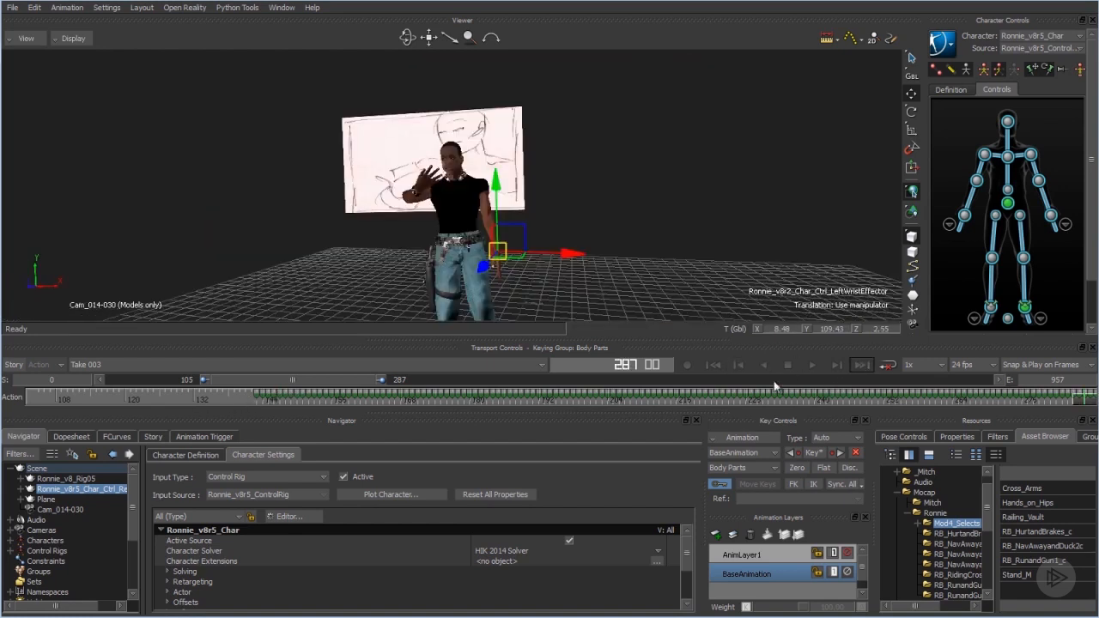
click(714, 364)
drag(283, 399, 254, 439)
click(837, 366)
click(837, 366)
click(837, 365)
click(838, 366)
click(837, 366)
click(837, 366)
click(835, 365)
click(834, 365)
click(833, 365)
click(833, 365)
click(834, 364)
click(834, 365)
click(834, 364)
click(833, 364)
click(834, 365)
click(834, 365)
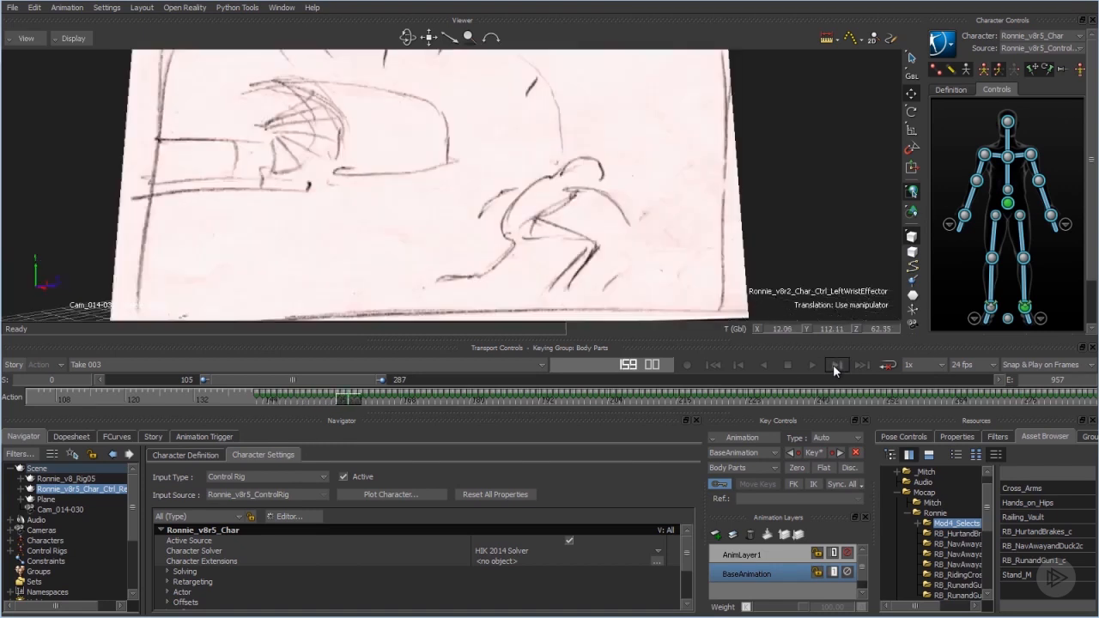
Move to frame 249 and make AnimLayer1 the active animation layer.
drag(348, 399, 868, 537)
click(773, 556)
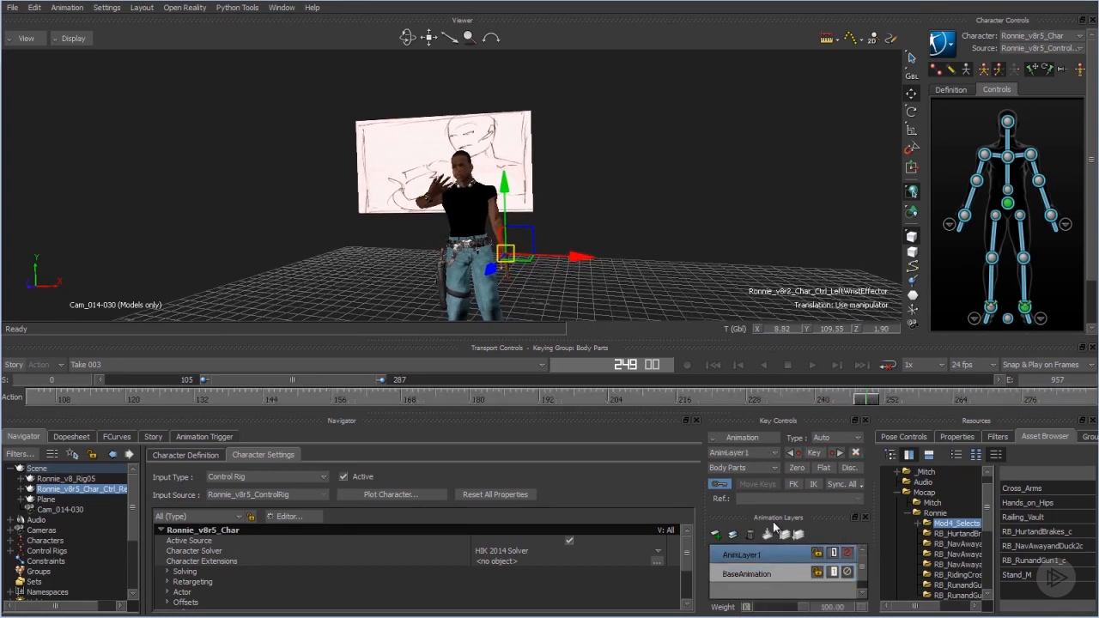